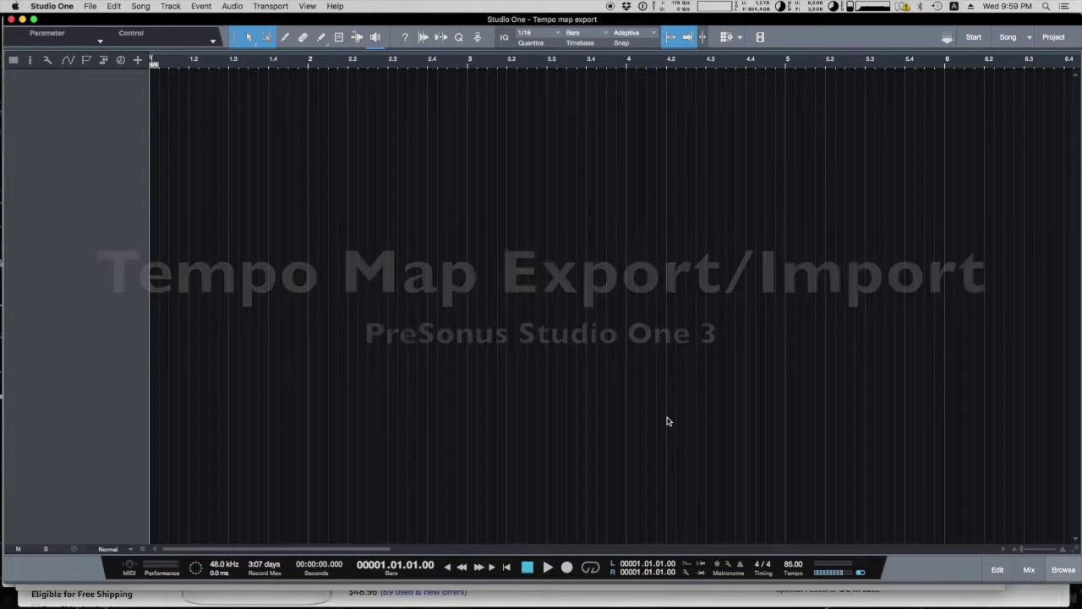
# Step: Place the 134_ThreeFourTrip loop at bar 1 from the Loops browser and enable looping
pyautogui.click(1062, 569)
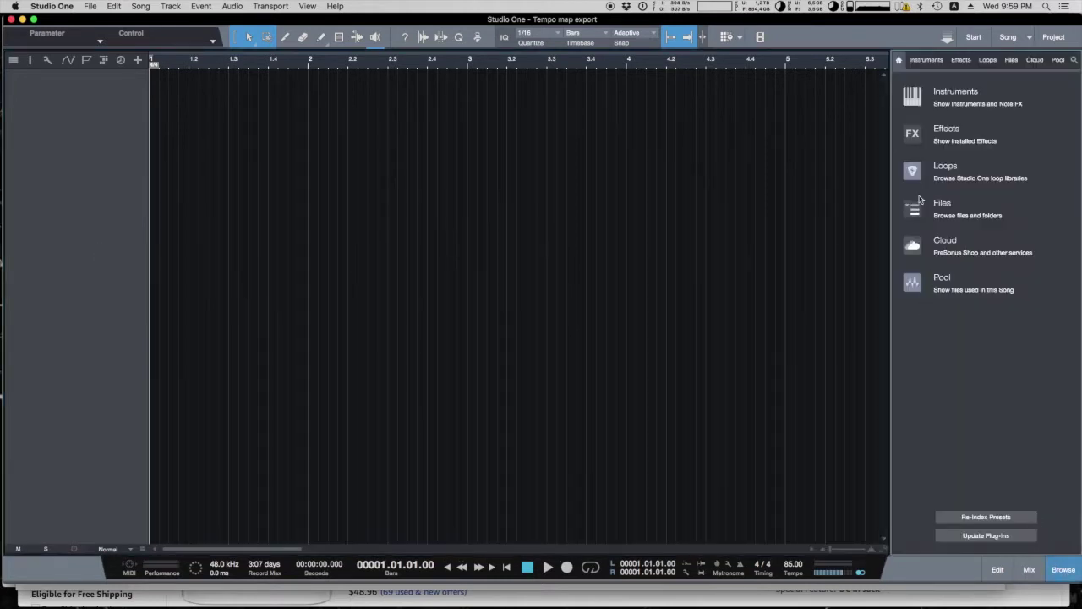
pyautogui.click(989, 61)
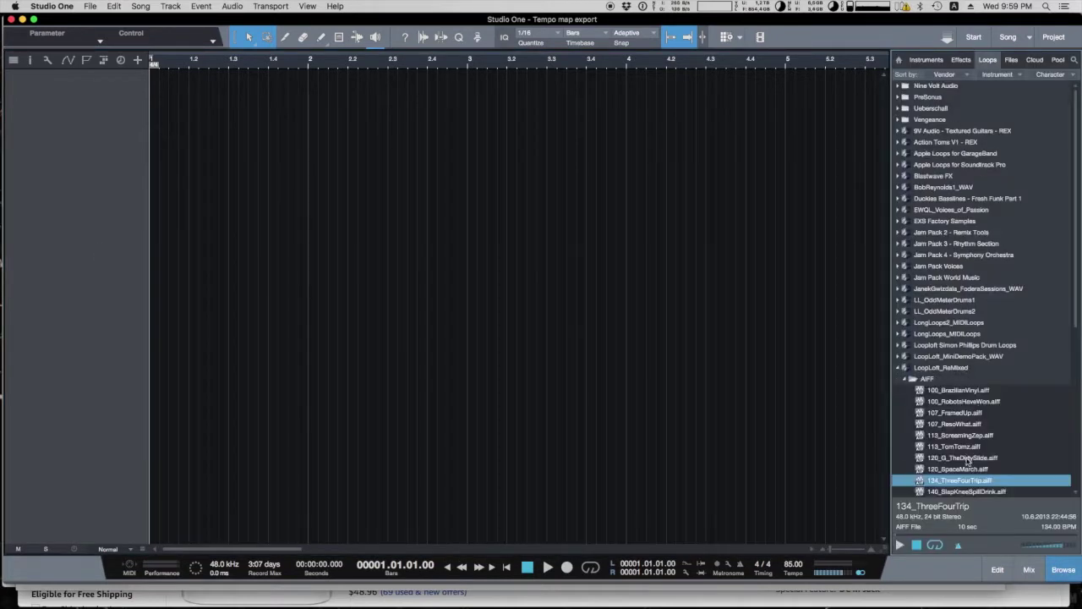
pyautogui.moveTo(959, 482); pyautogui.dragTo(163, 144)
pyautogui.press('w')
pyautogui.press('w')
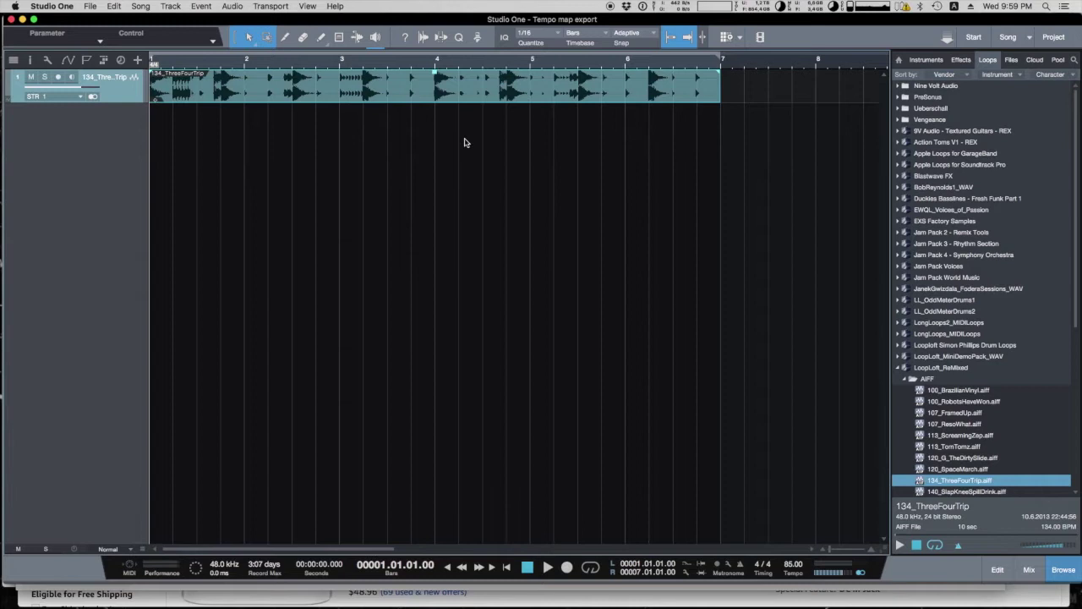
pyautogui.click(586, 570)
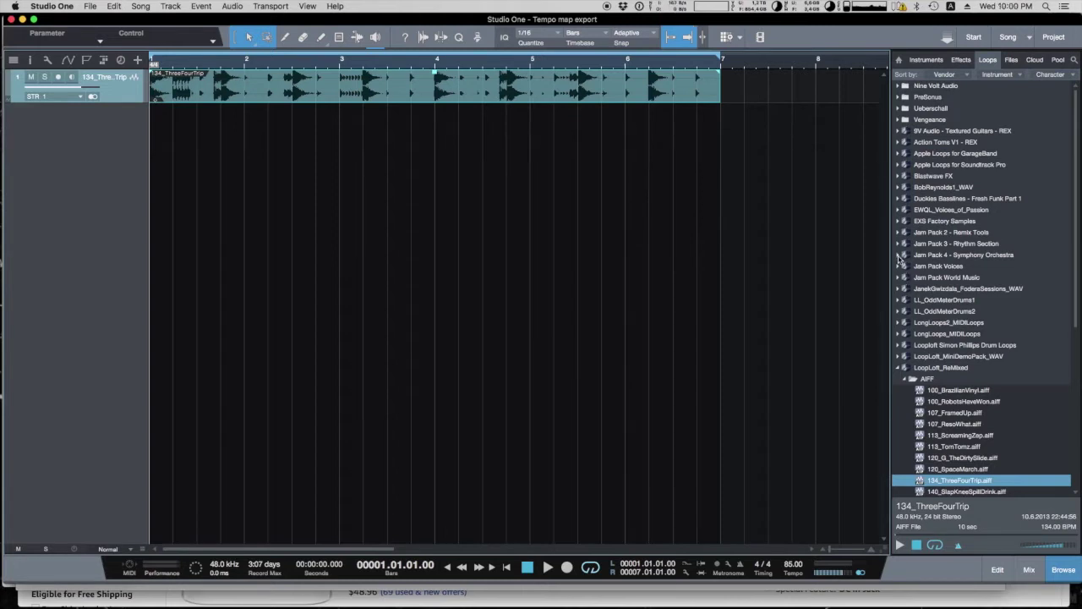
# Step: Add Adversary Strings 01 on a new track at bar 1, duplicate it to bars 3 and 5, and select all clips
pyautogui.click(899, 256)
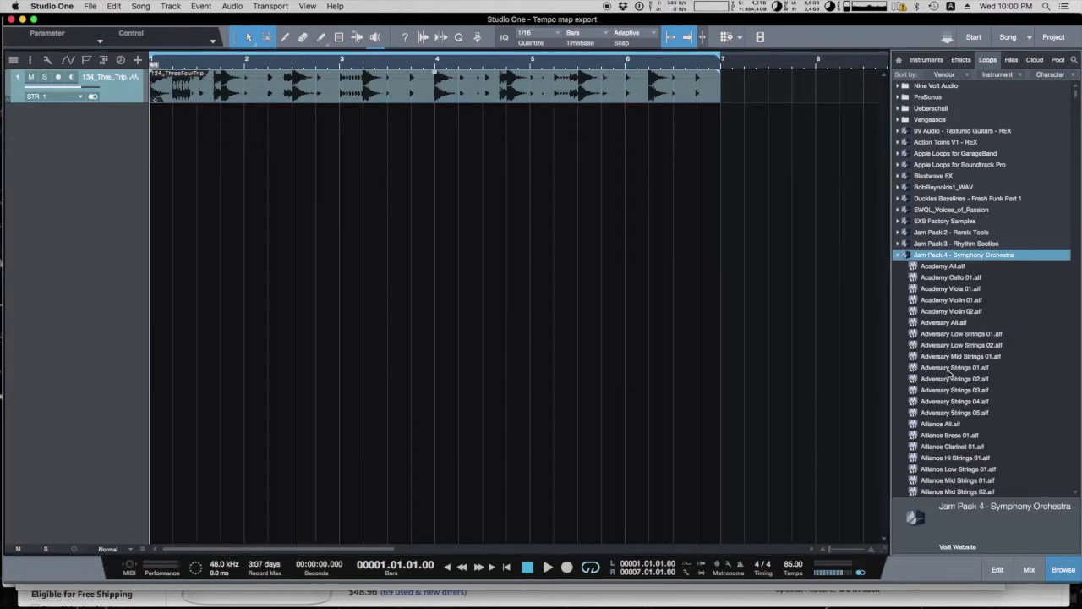
pyautogui.moveTo(948, 375); pyautogui.dragTo(175, 112)
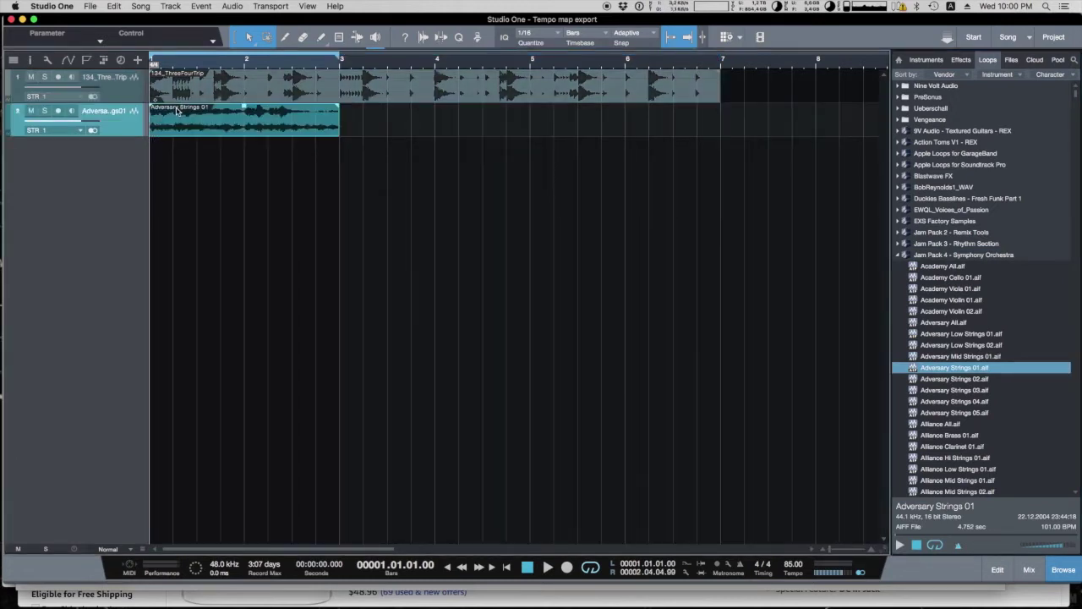
pyautogui.press('d')
pyautogui.press('d')
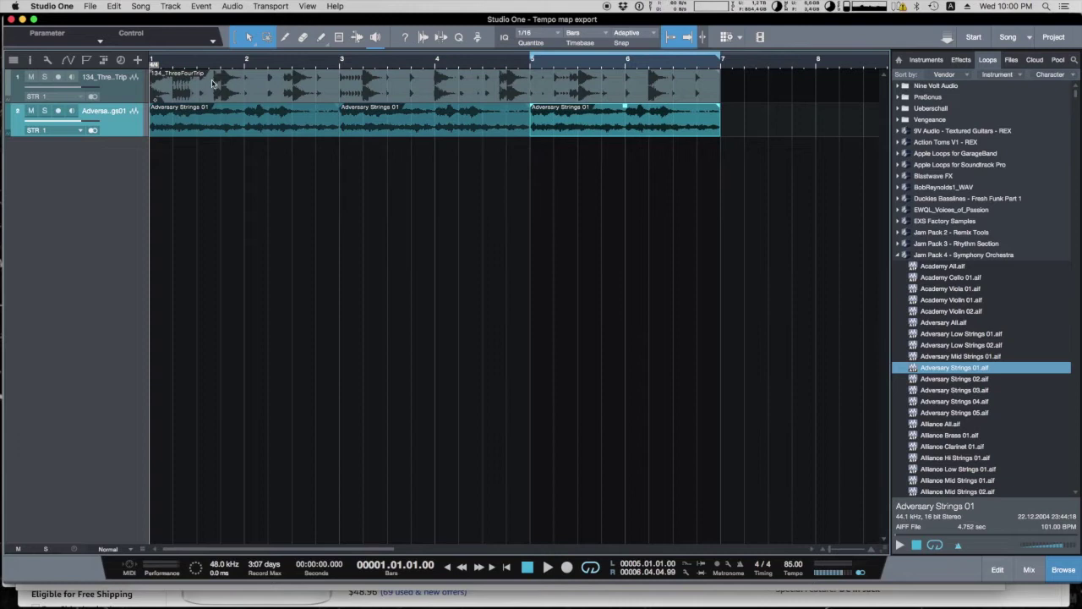
pyautogui.press('super+a')
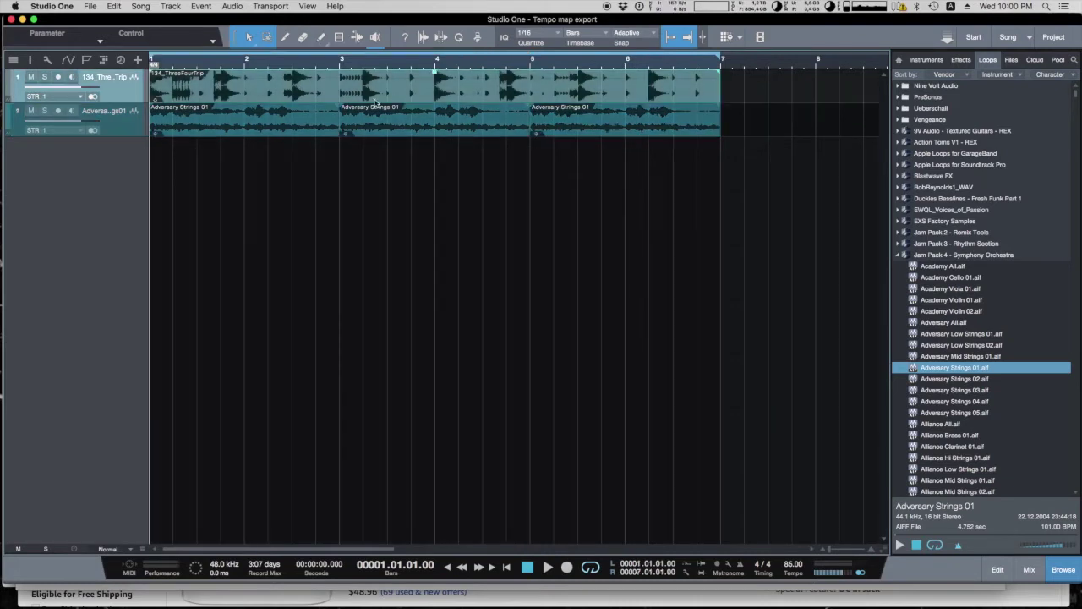
pyautogui.click(548, 568)
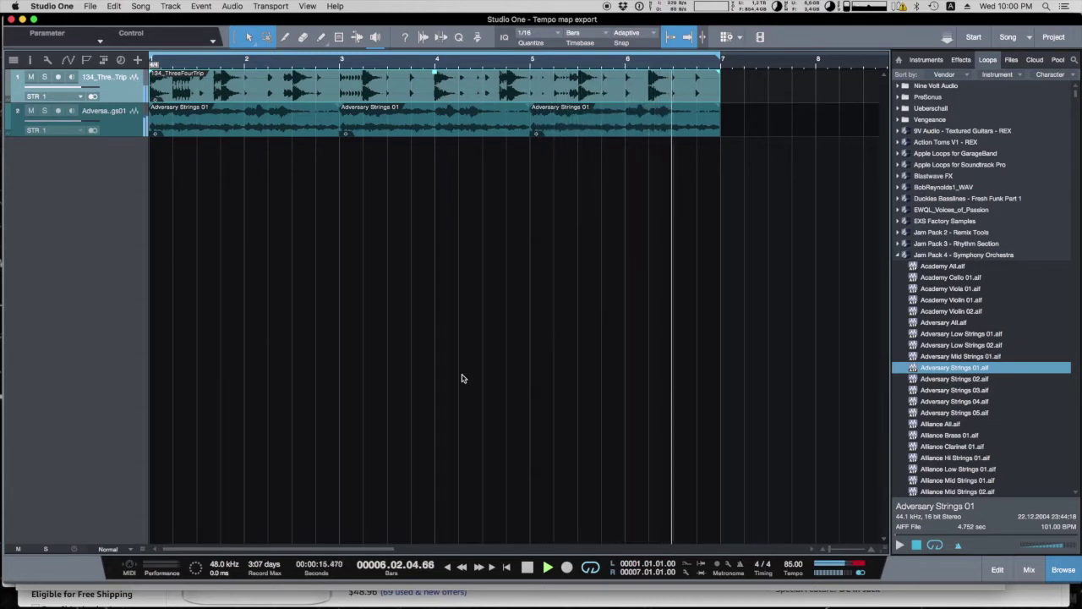
pyautogui.press('space')
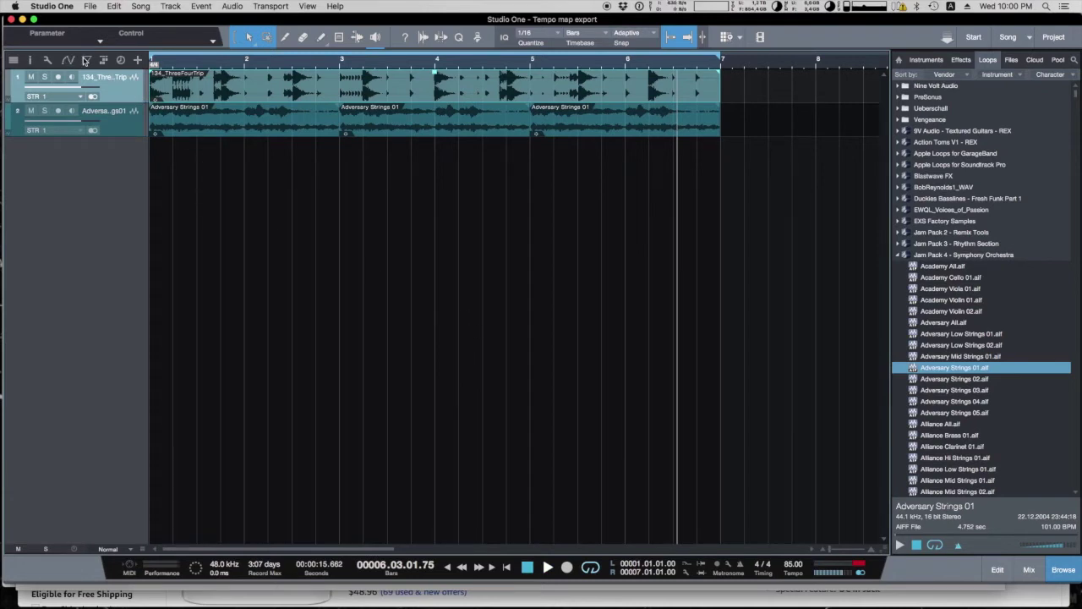
# Step: Show an enlarged tempo track and raise the tempo to 116 BPM from bar 3
pyautogui.click(120, 59)
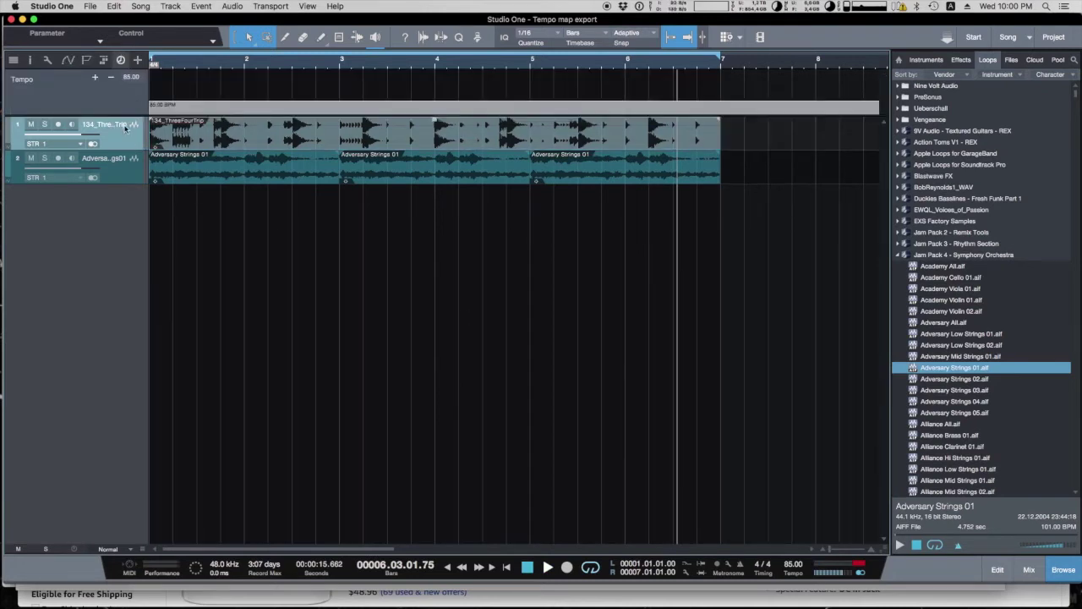
pyautogui.moveTo(129, 116); pyautogui.dragTo(126, 264)
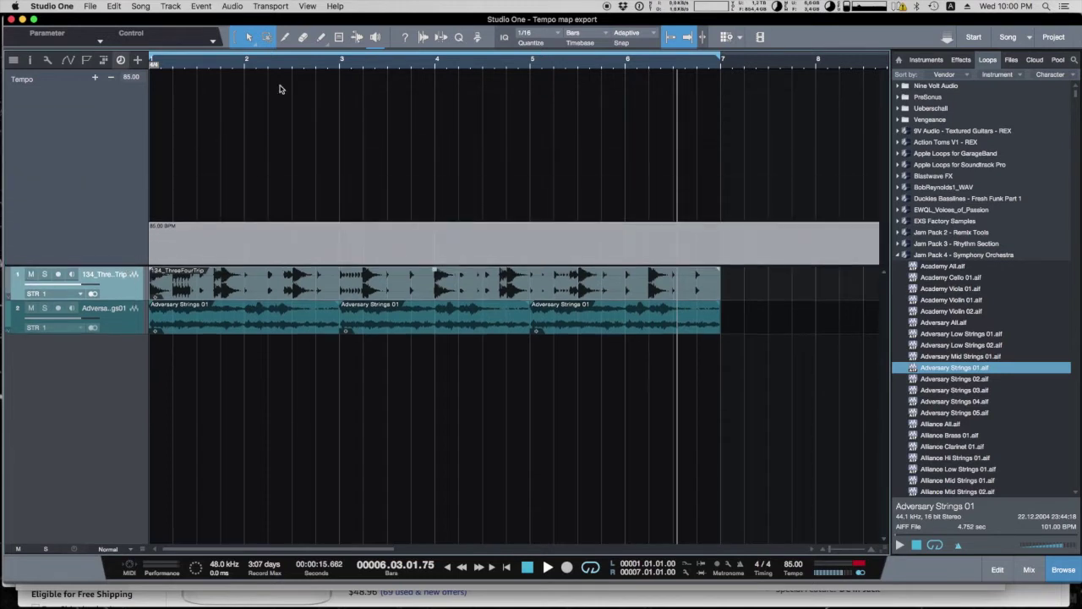
pyautogui.click(341, 63)
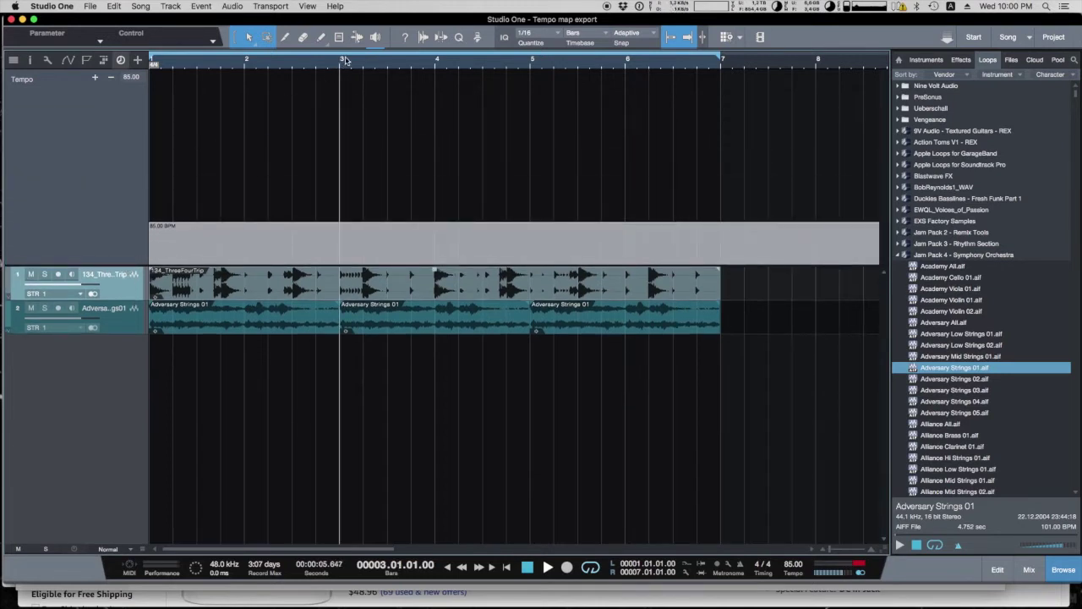
pyautogui.click(94, 77)
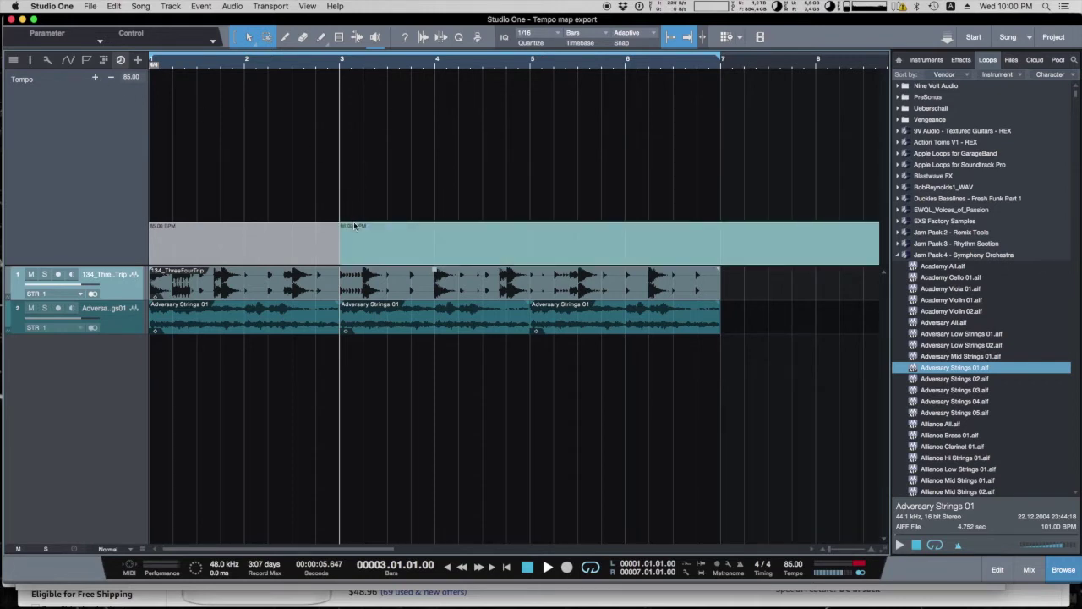
pyautogui.moveTo(355, 226); pyautogui.dragTo(354, 208)
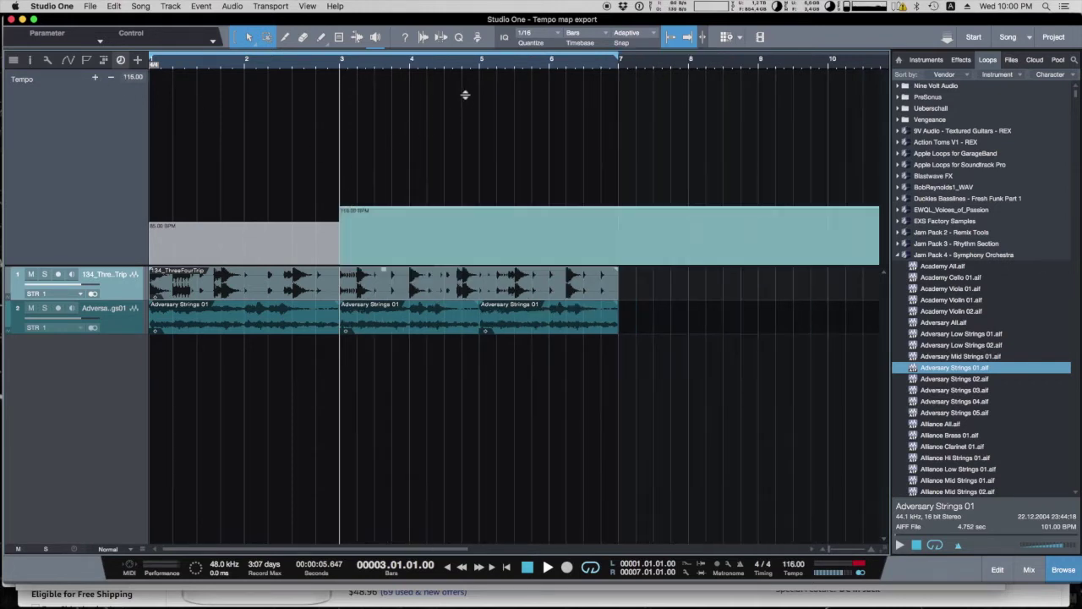
# Step: Add a tempo point at bar 5 and draw a slowing ramp to bar 7
pyautogui.click(480, 64)
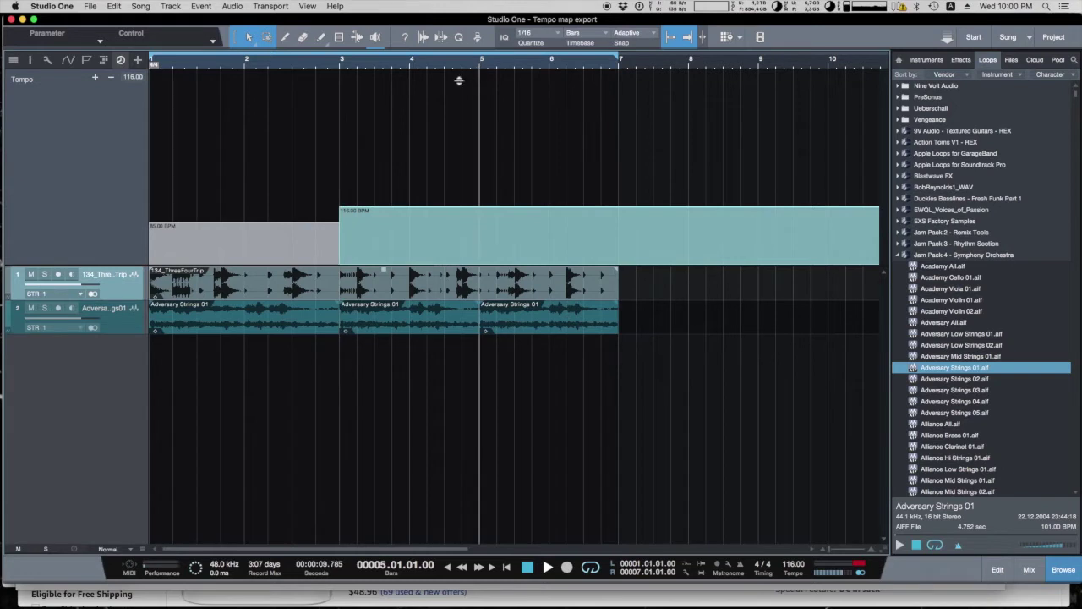
pyautogui.click(96, 77)
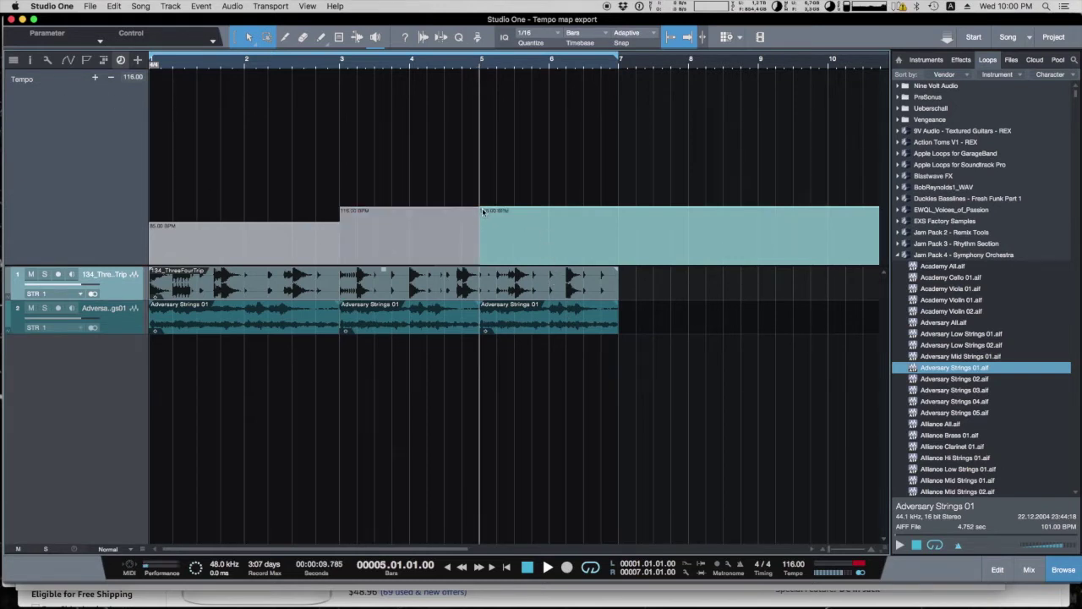
pyautogui.moveTo(488, 206); pyautogui.dragTo(624, 230)
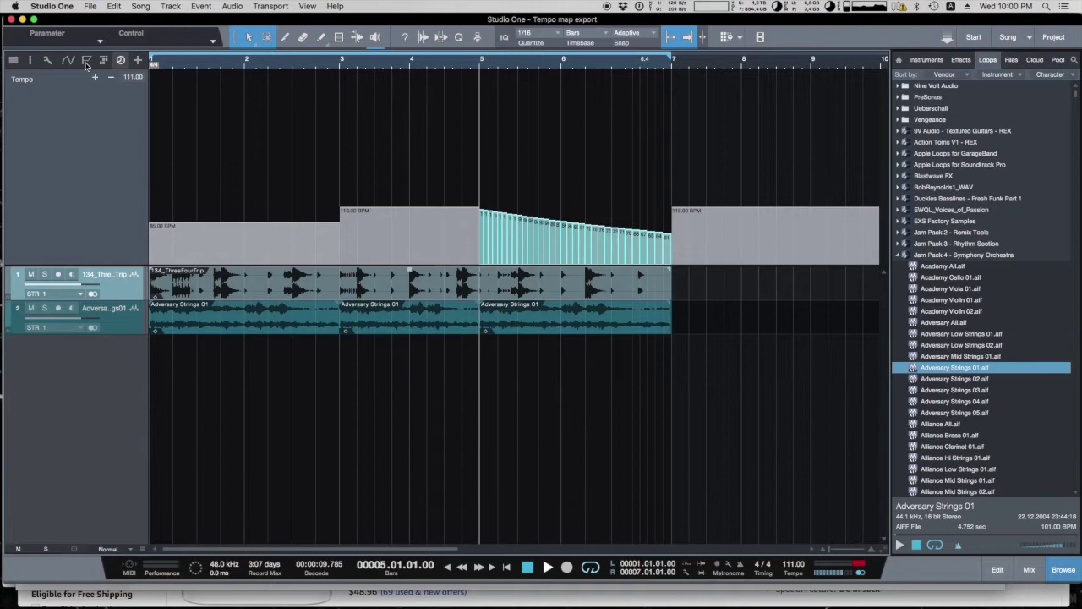
# Step: Show the marker track and add markers at bars 3 and 5
pyautogui.click(86, 60)
pyautogui.click(341, 61)
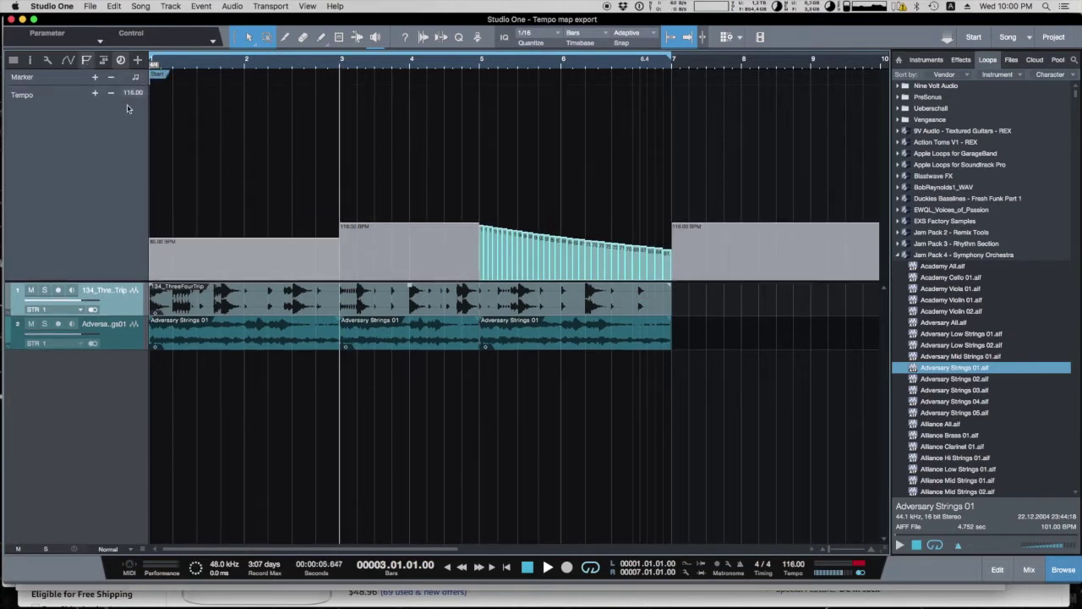
pyautogui.click(95, 77)
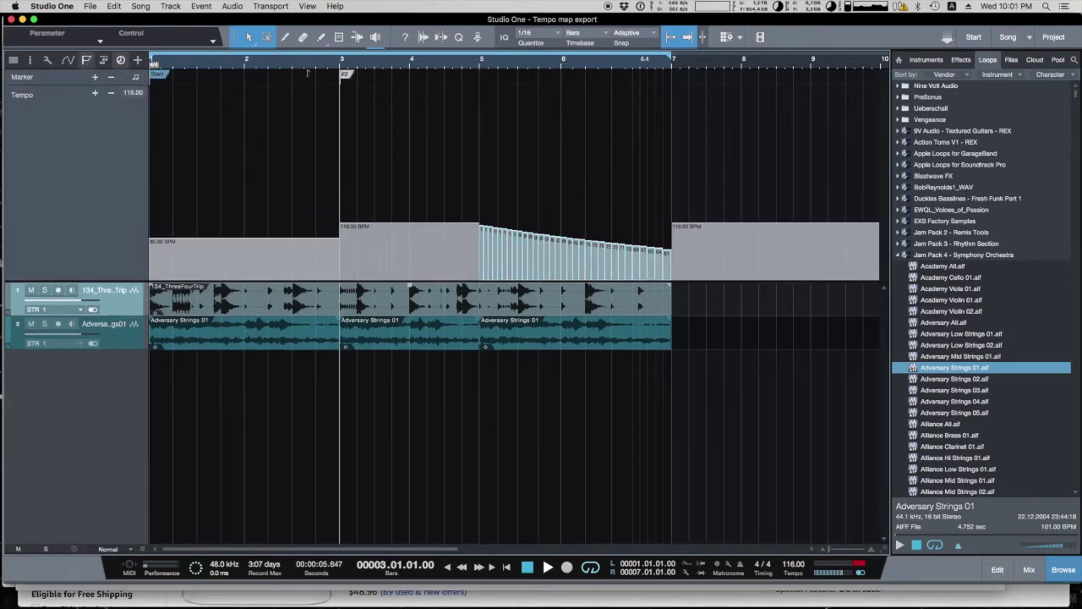
pyautogui.click(485, 67)
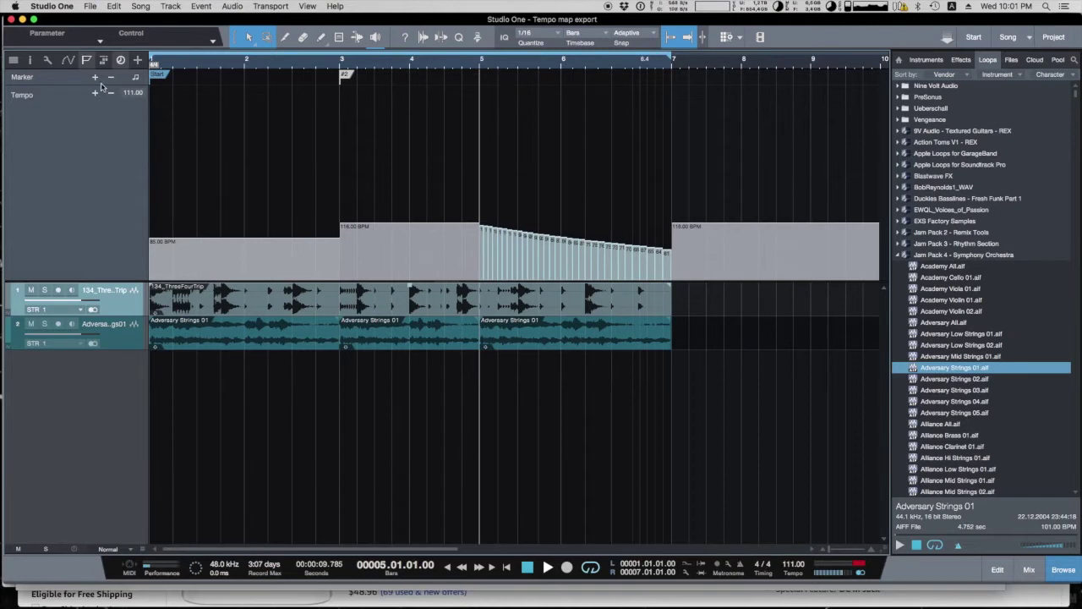
pyautogui.click(95, 77)
# Step: Move the song end marker to bar 7, zoom to bars 1–7, and close the browser
pyautogui.hotkey('shift', 'z')
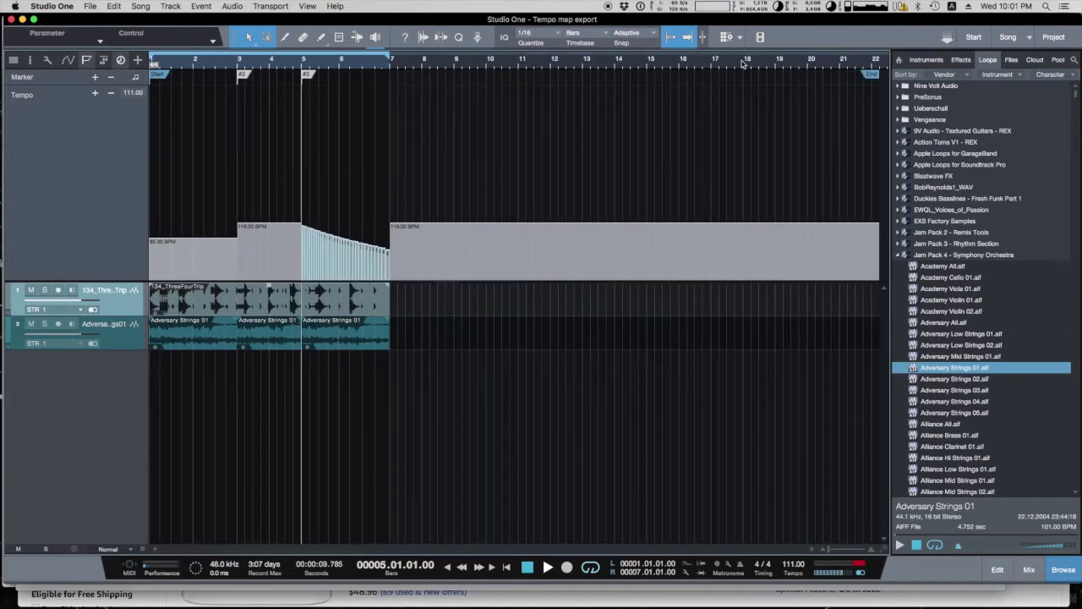
pyautogui.moveTo(873, 75); pyautogui.dragTo(384, 76)
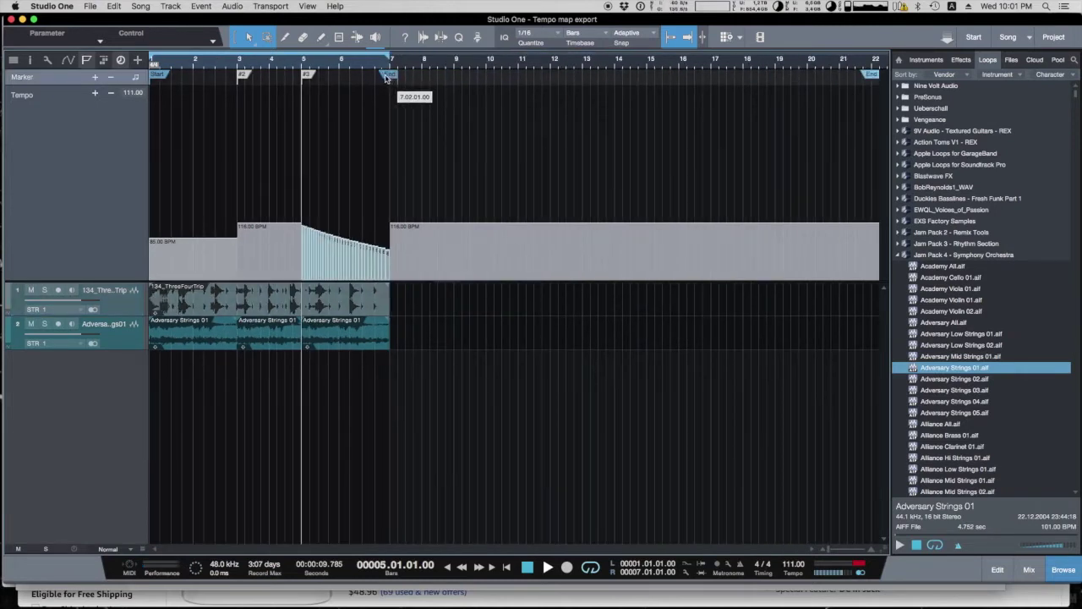
pyautogui.click(471, 40)
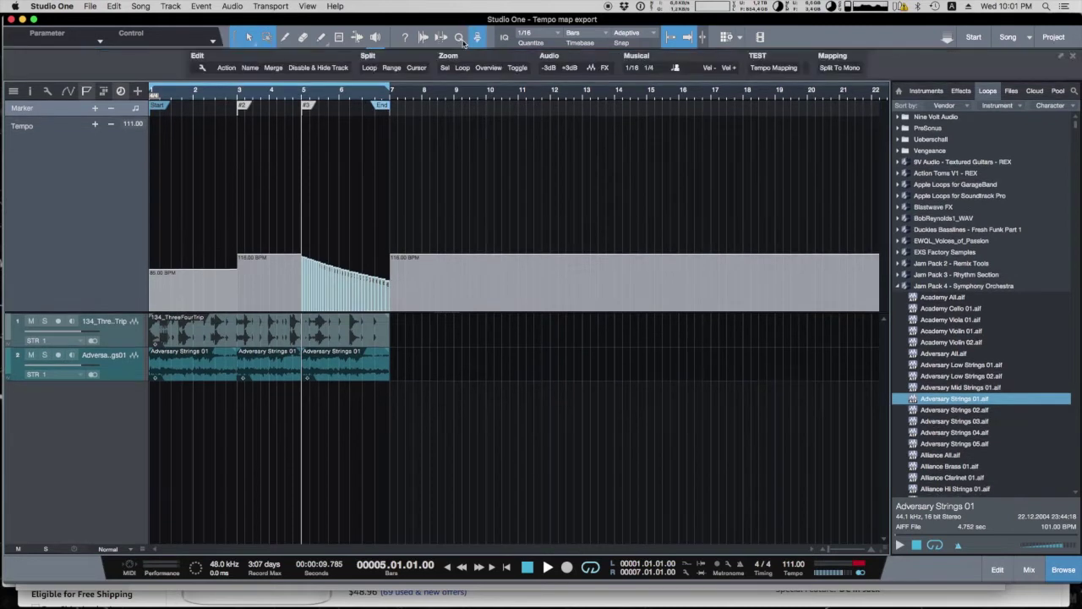
pyautogui.click(463, 70)
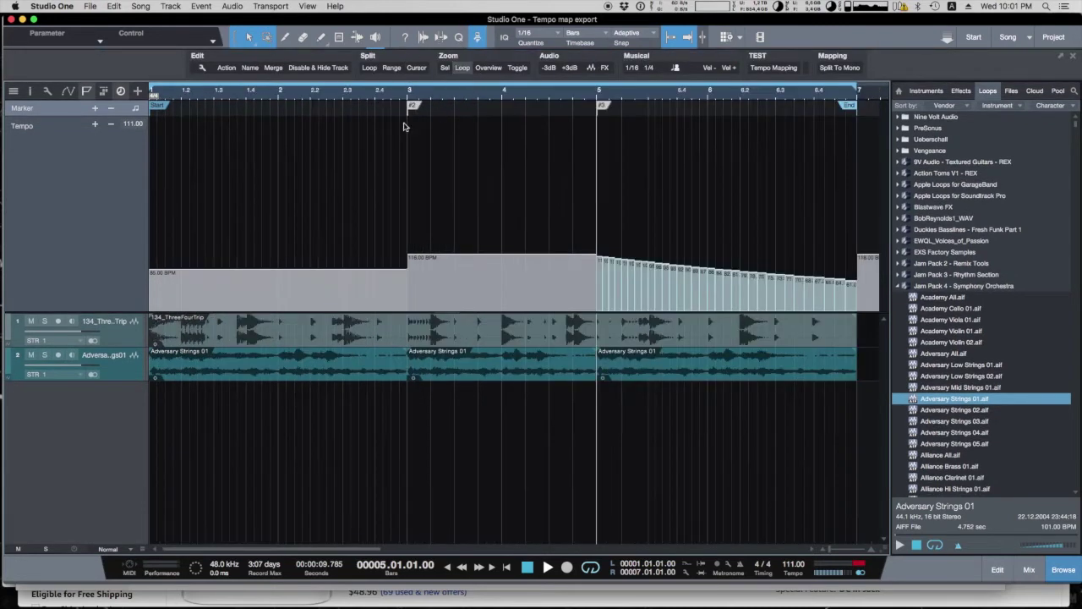
pyautogui.click(1059, 569)
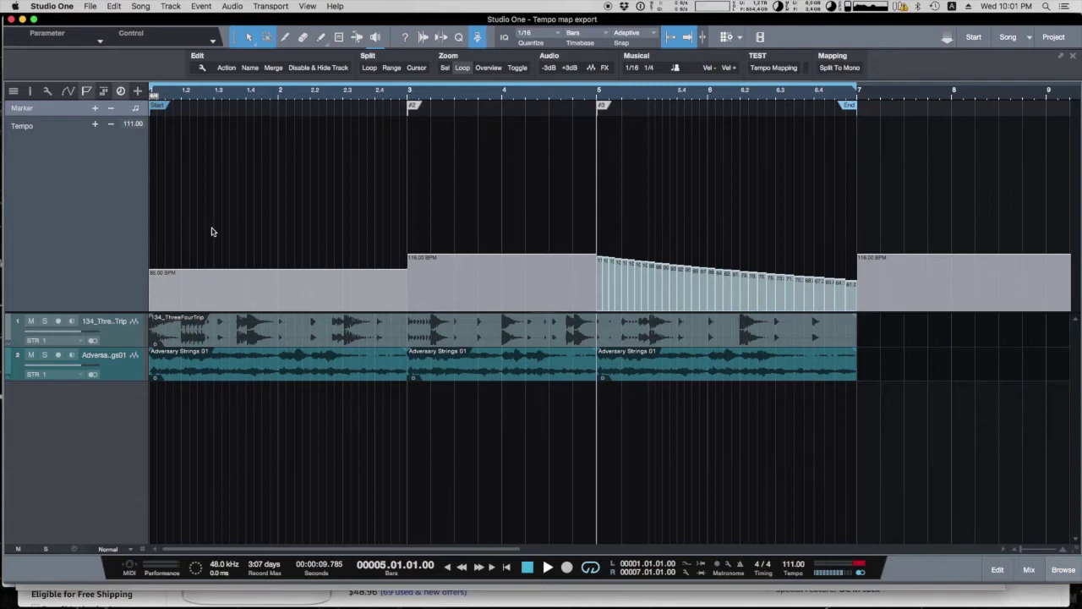
# Step: Name marker #2 at bar 3 'Chorus' and the bar-5 marker 'Outro'
pyautogui.click(526, 568)
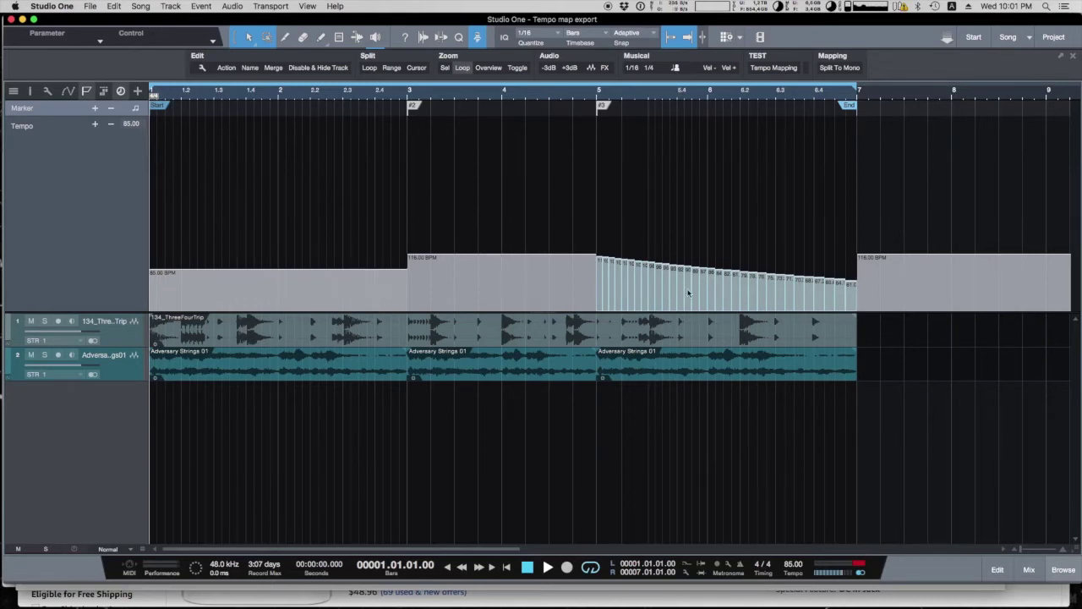
pyautogui.doubleClick(413, 106)
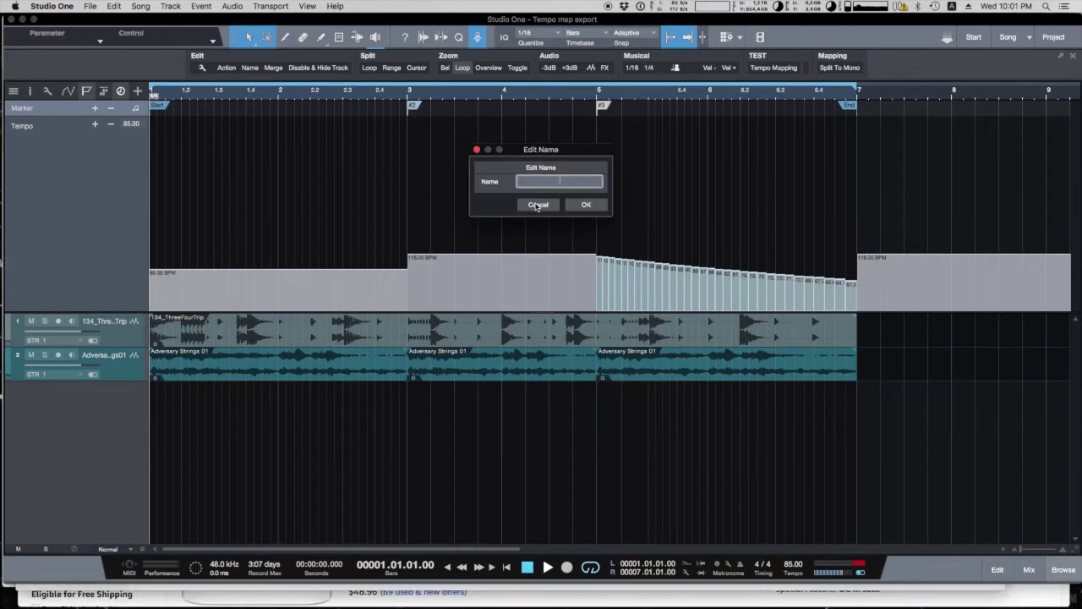
pyautogui.write('Chorus')
pyautogui.click(586, 205)
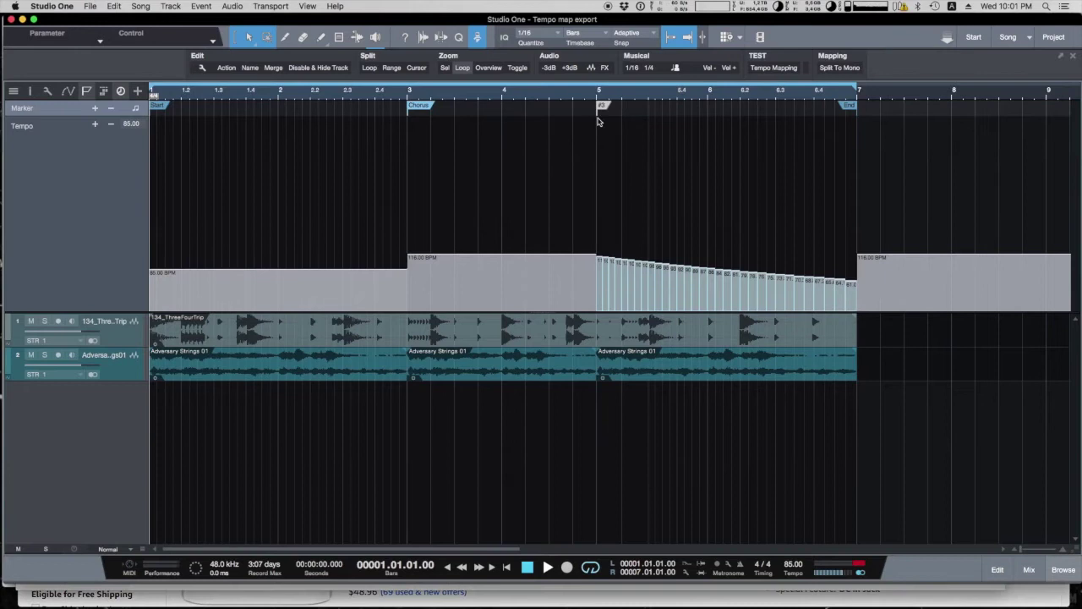
pyautogui.doubleClick(602, 105)
pyautogui.write('Outro')
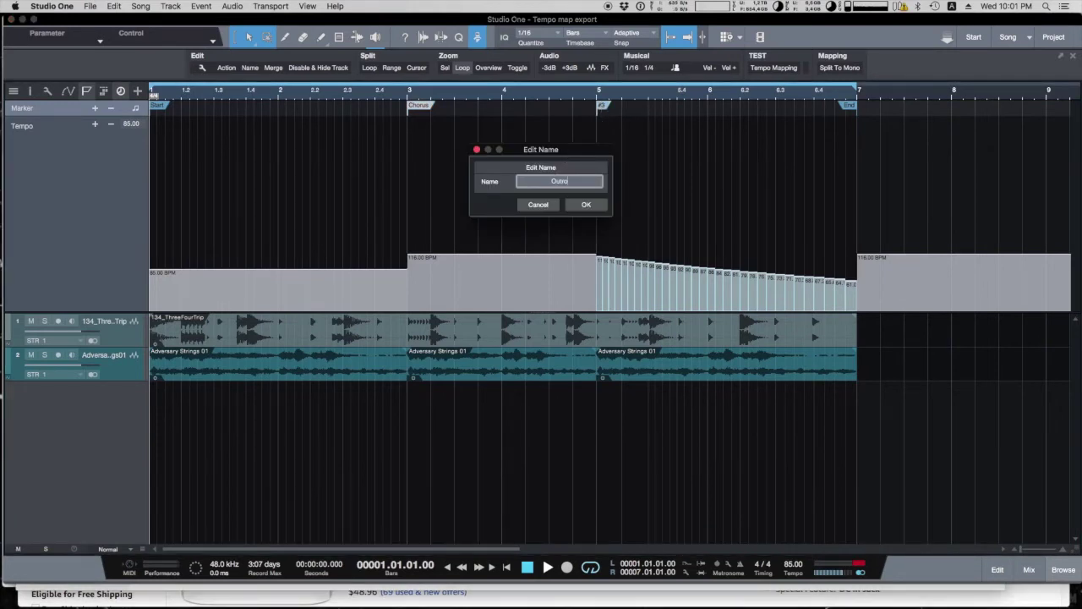
pyautogui.press('Return')
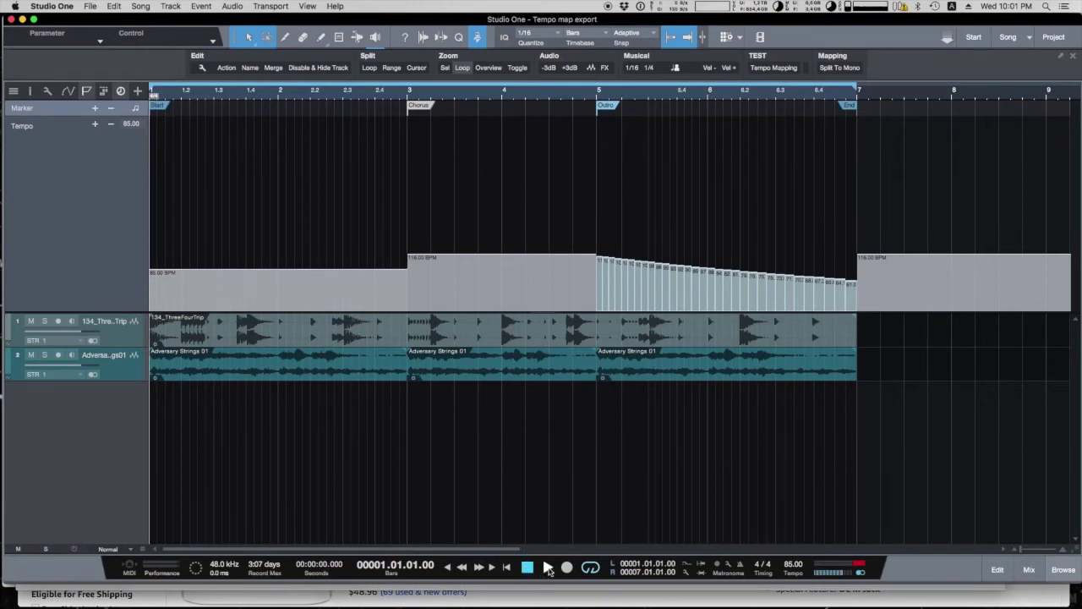
# Step: Play the song through its tempo changes, stop playback, and shrink the tempo lane
pyautogui.click(547, 568)
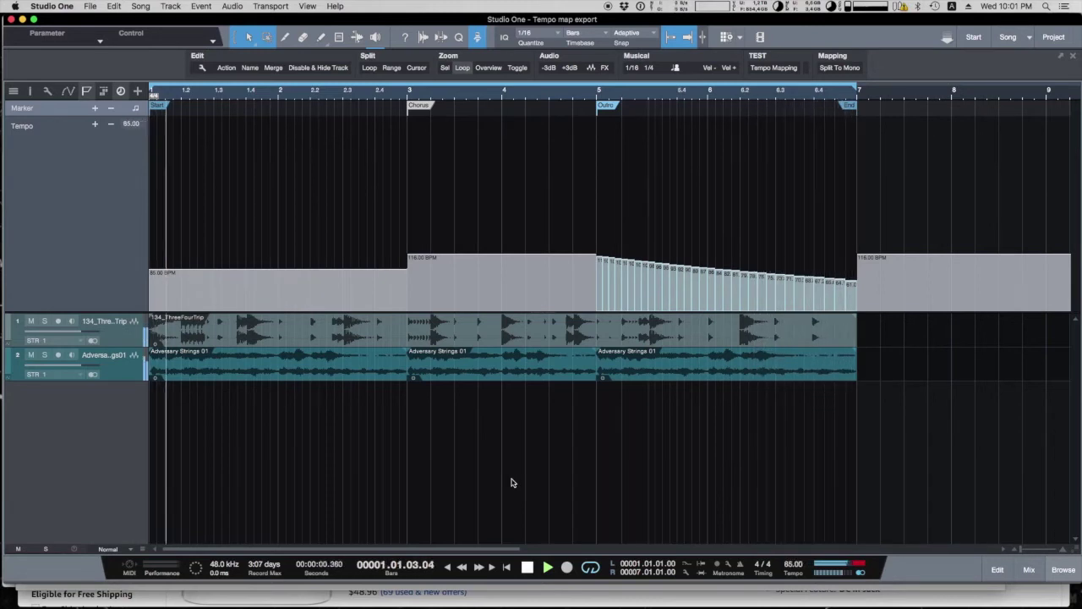
pyautogui.press('space')
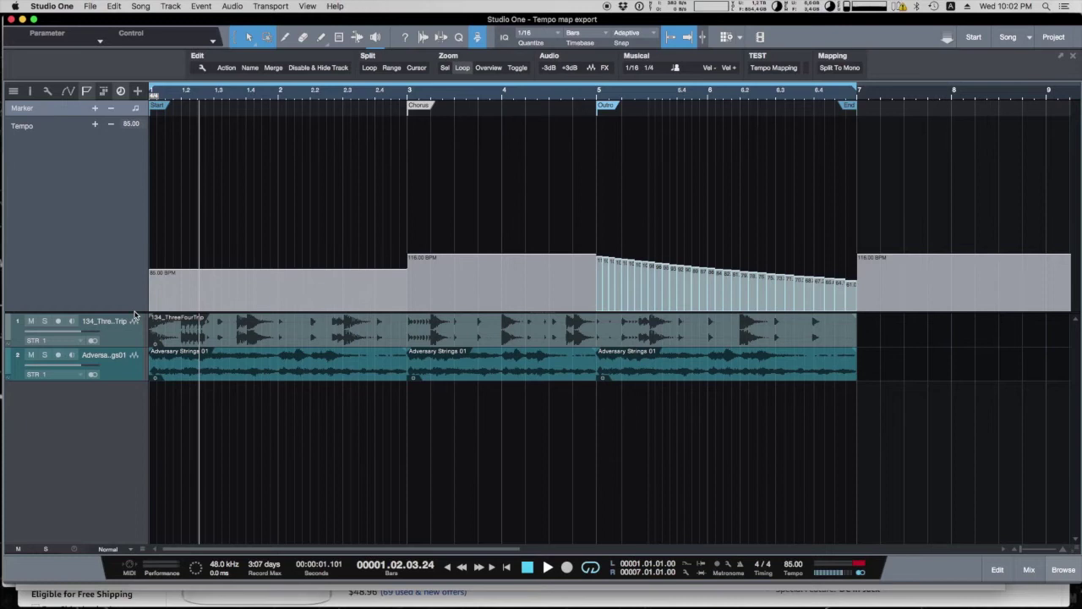
pyautogui.moveTo(136, 312); pyautogui.dragTo(142, 271)
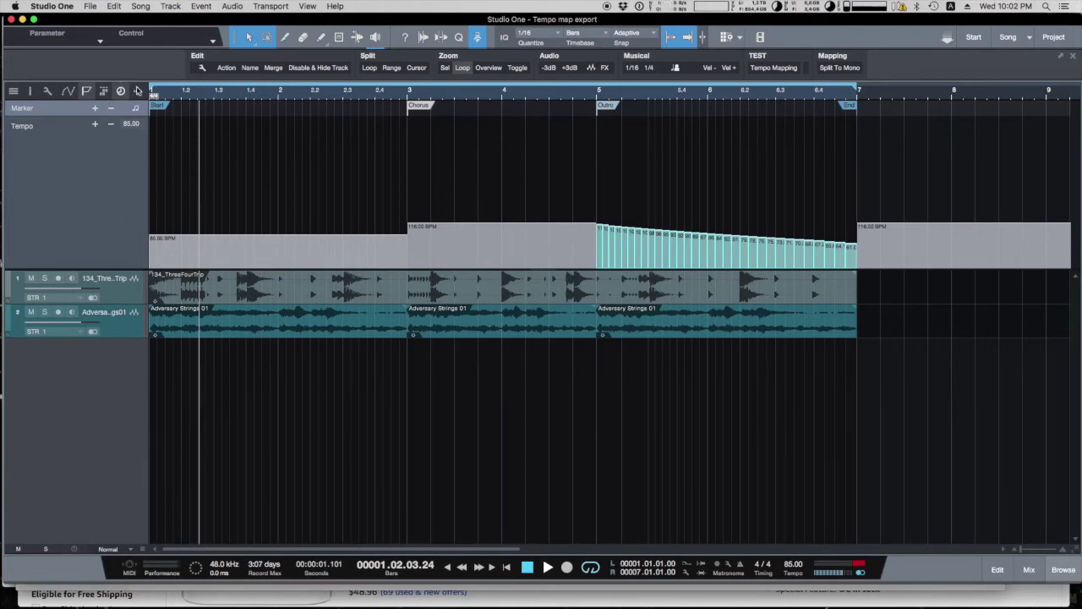
# Step: Create an Instrument track named 'MIDI track' and save the song
pyautogui.click(138, 90)
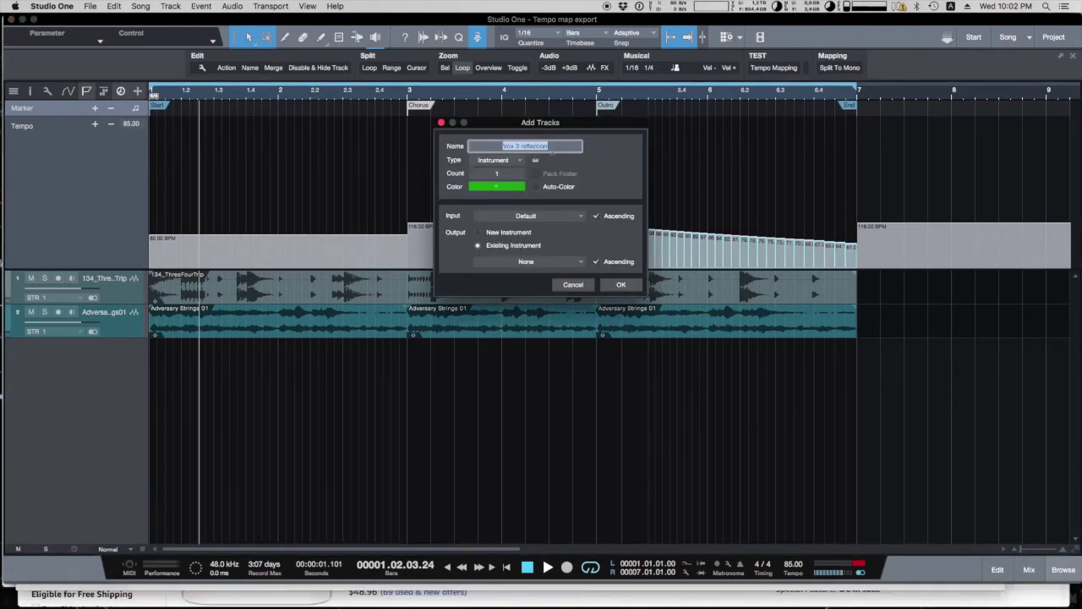
pyautogui.write('MIDI track')
pyautogui.click(514, 161)
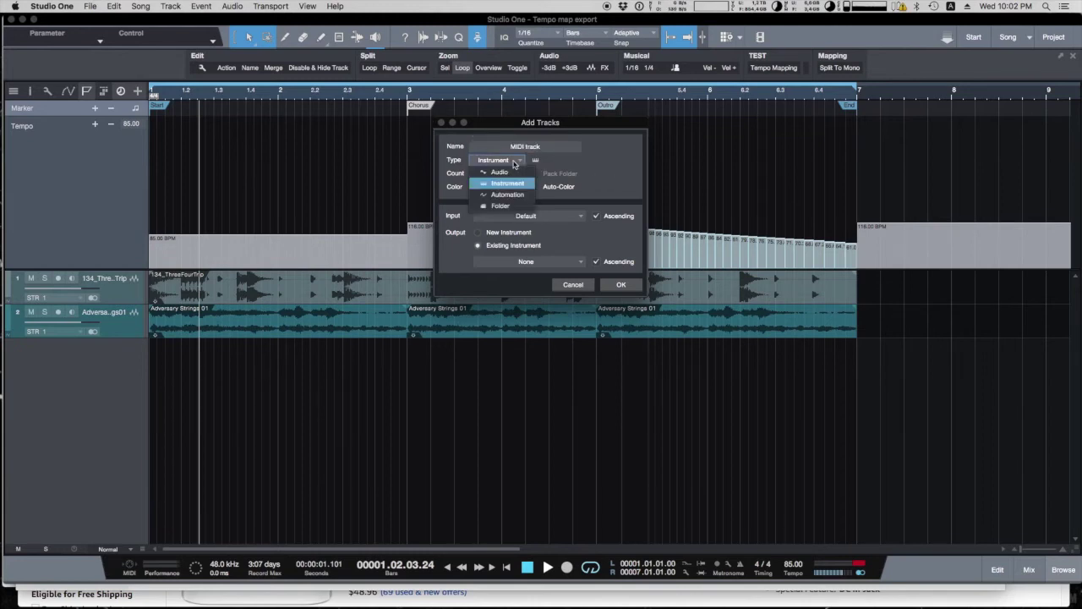
pyautogui.click(511, 184)
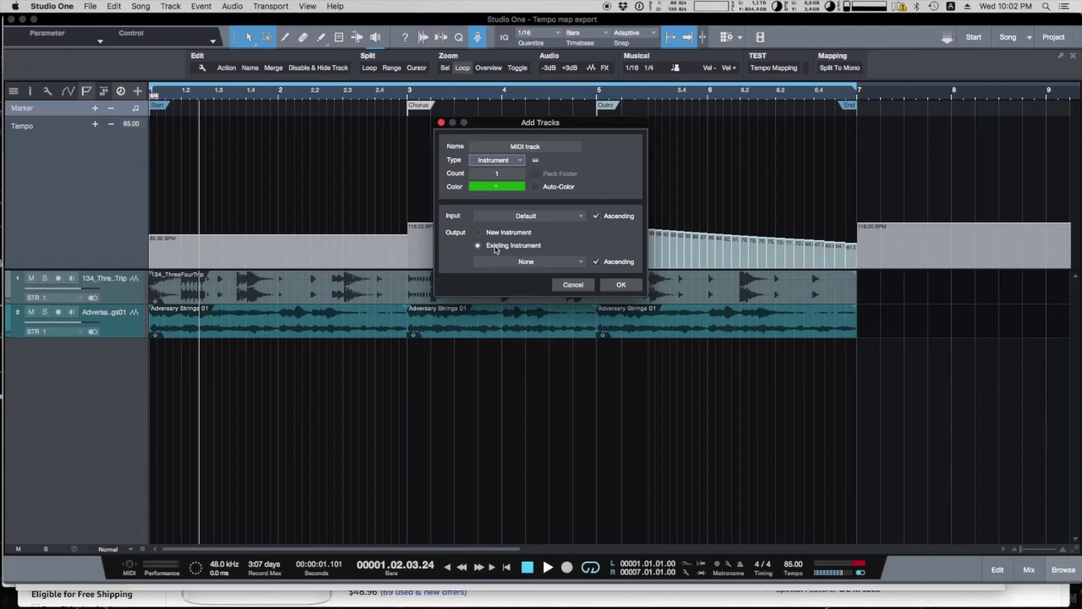
pyautogui.click(620, 286)
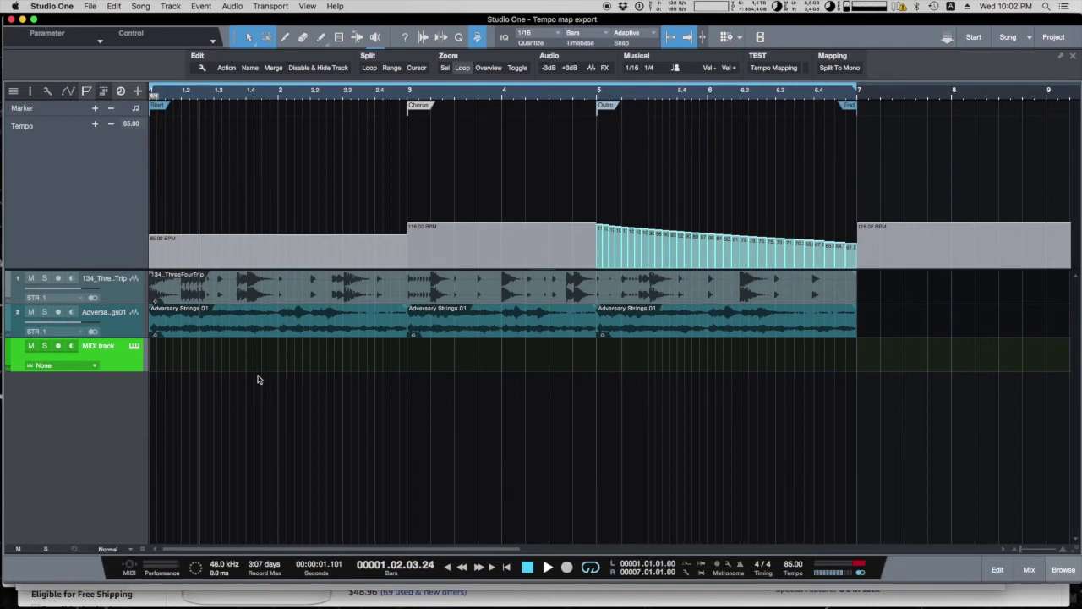
pyautogui.press('super+s')
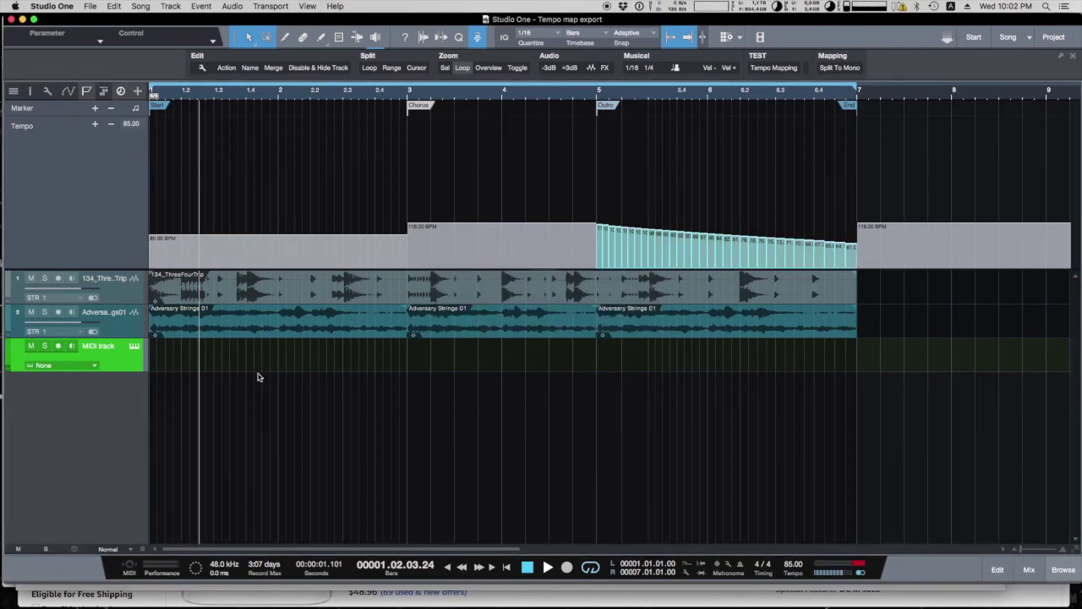
# Step: Save a copy of the song as MIDI File (.midi), accepting the MIDI format prompt
pyautogui.click(90, 7)
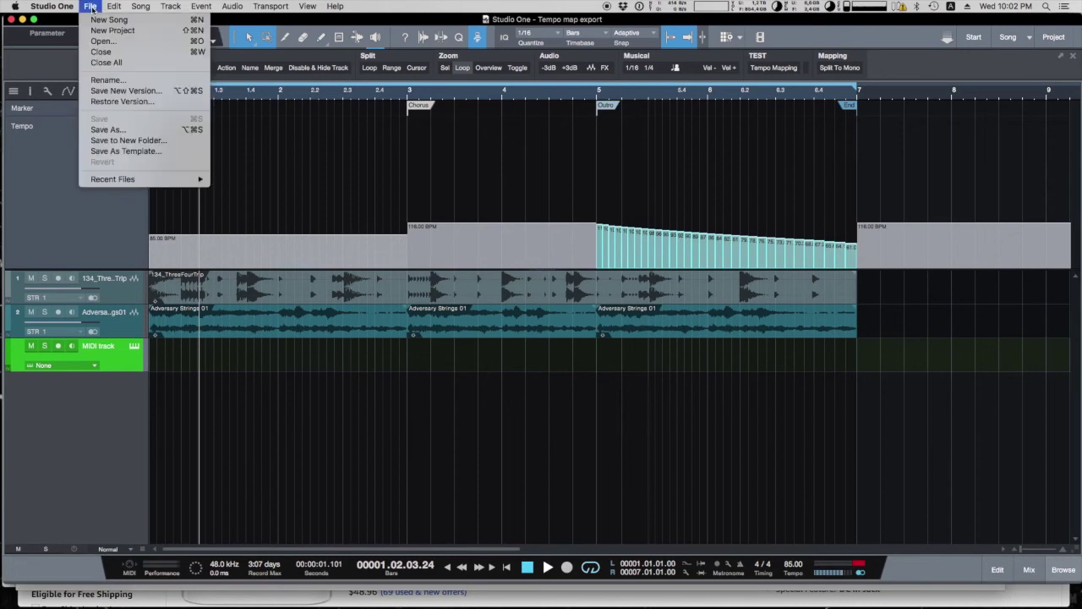
pyautogui.click(108, 130)
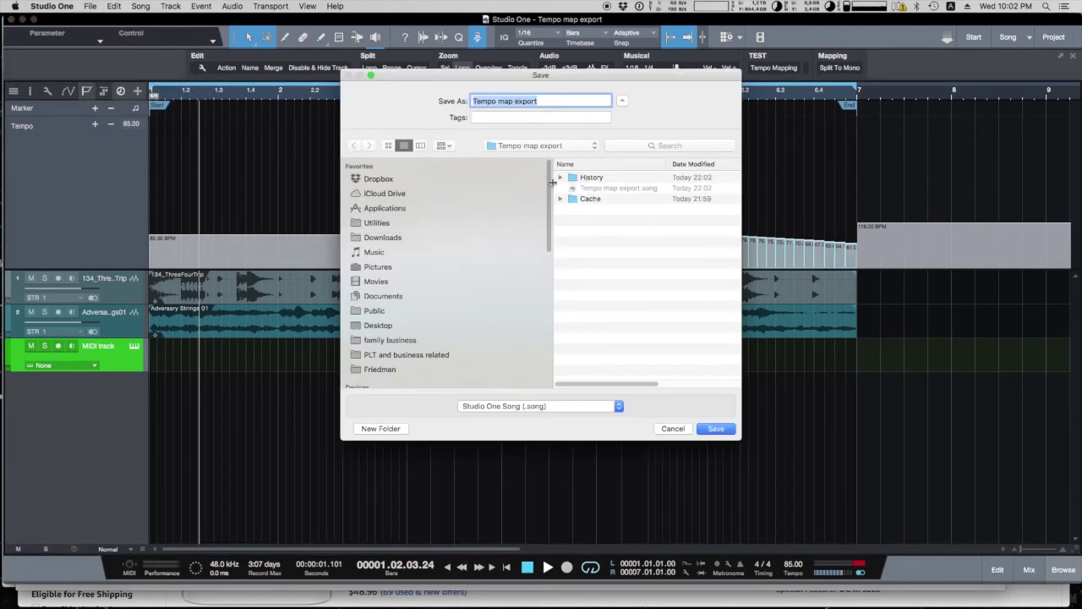
pyautogui.click(596, 406)
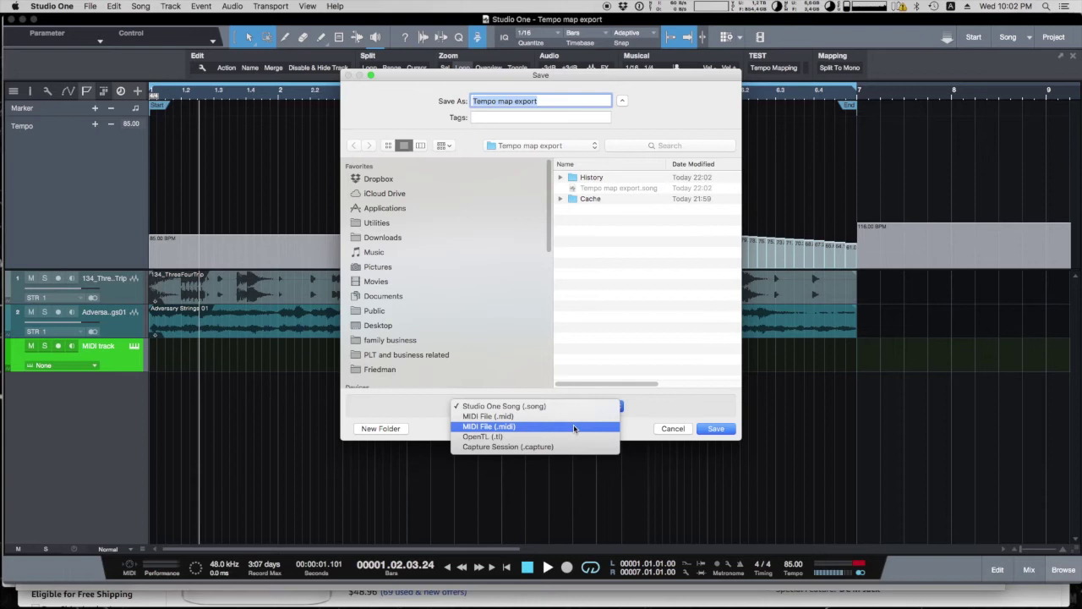
pyautogui.click(573, 426)
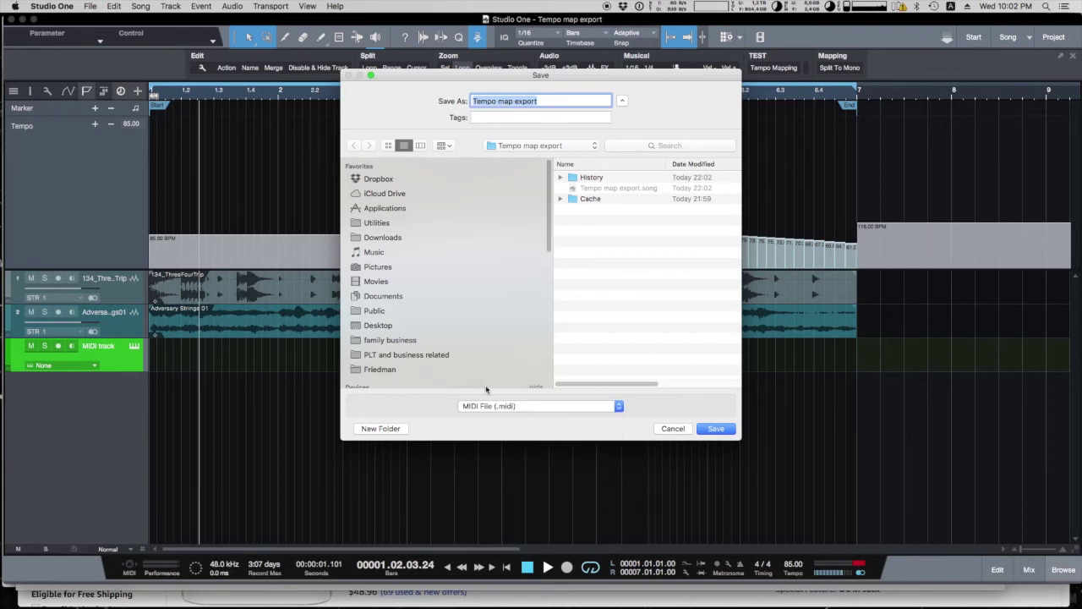
pyautogui.click(715, 429)
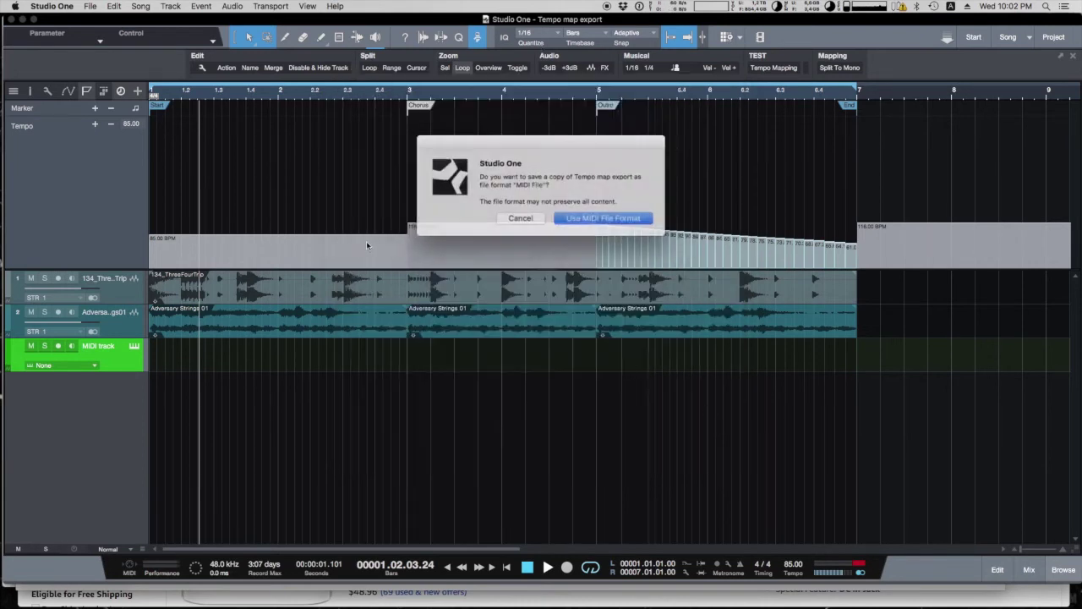
pyautogui.click(589, 217)
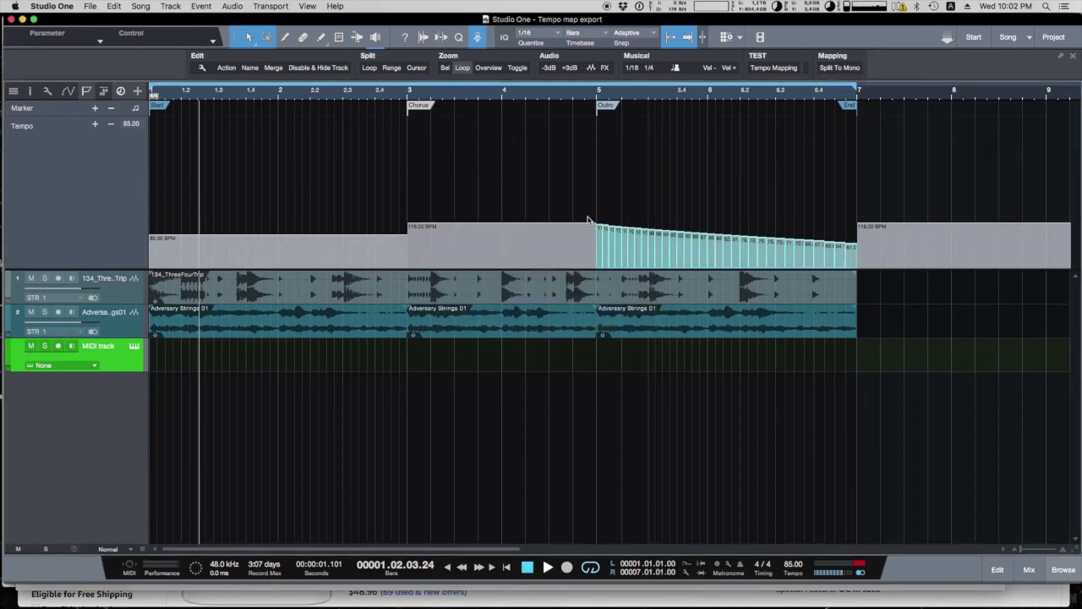
# Step: Reveal the song folder in Finder and drag Tempo.midi onto Studio One's Start page
pyautogui.click(974, 37)
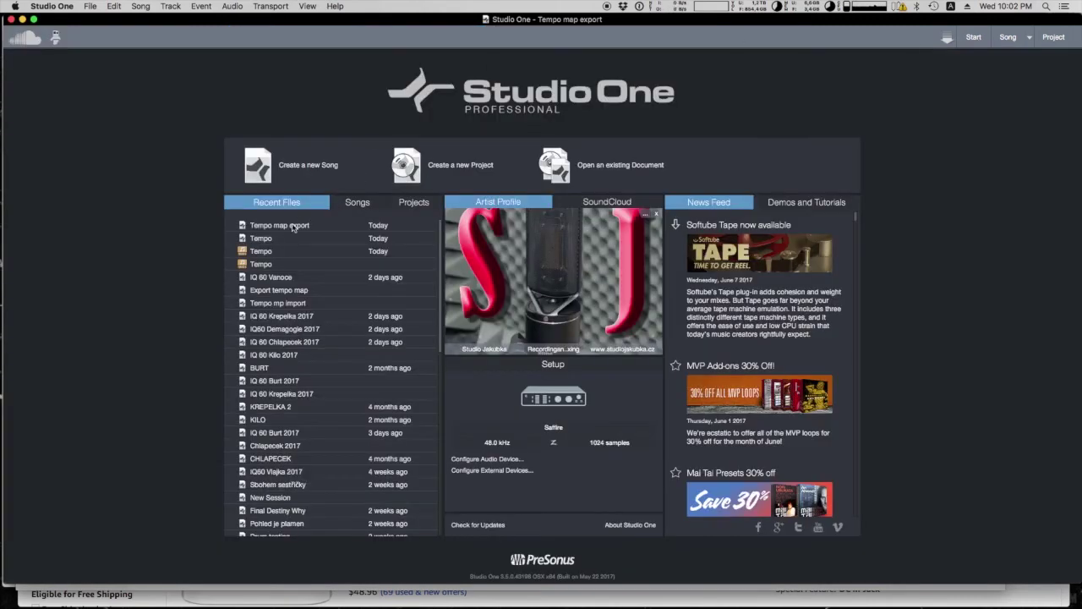
pyautogui.click(299, 260)
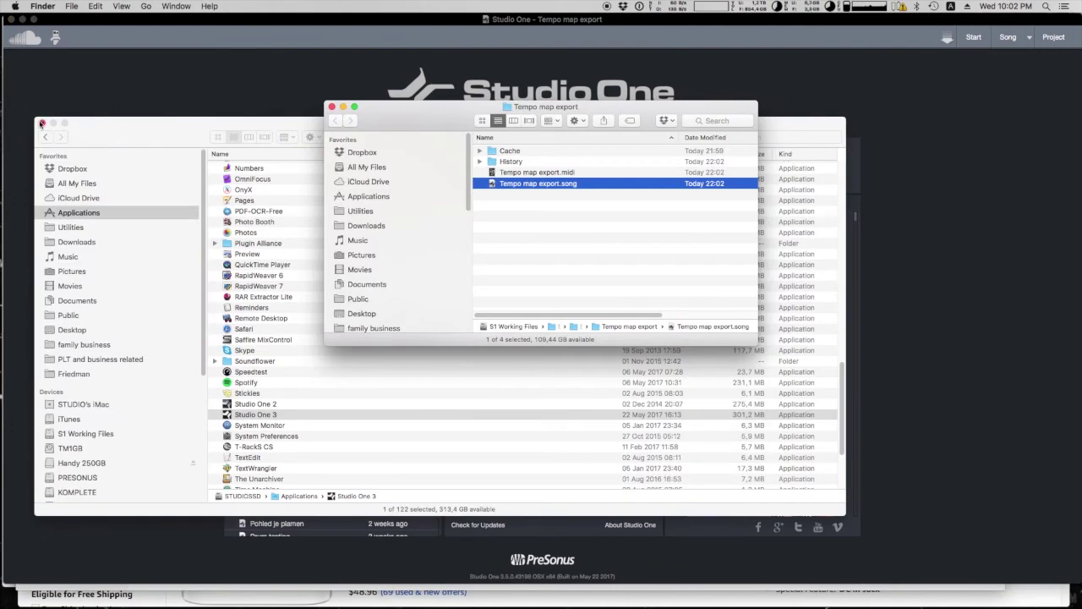
pyautogui.click(42, 123)
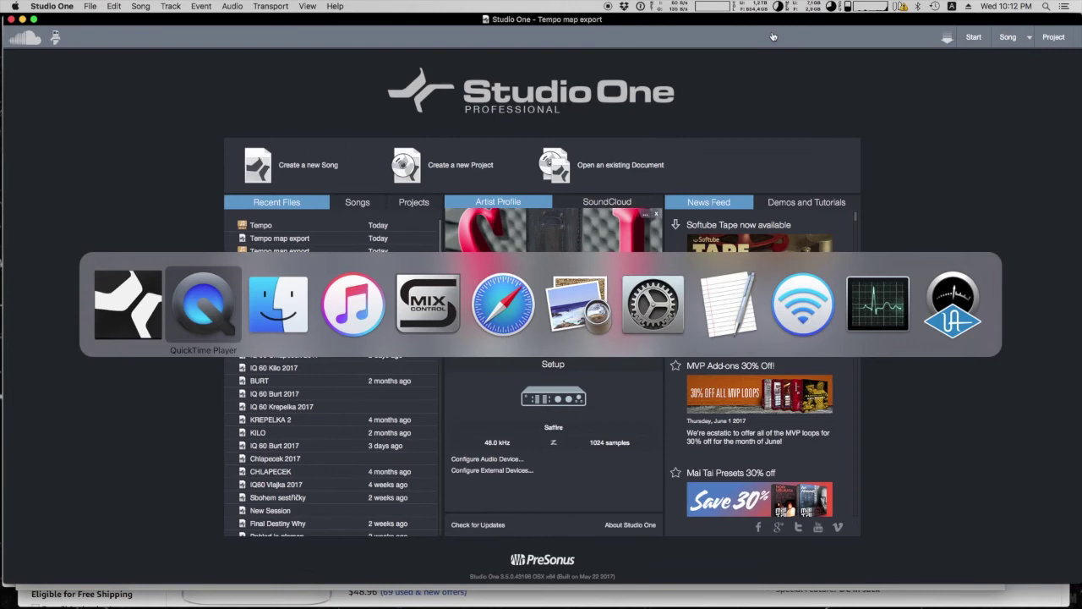
pyautogui.press('super+Tab')
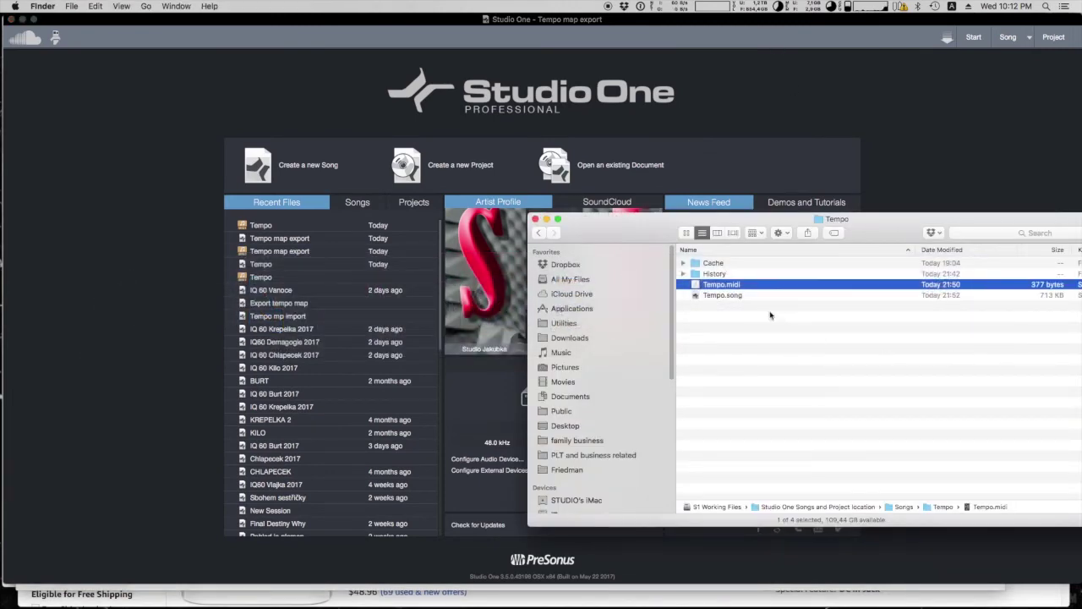
pyautogui.moveTo(731, 287); pyautogui.dragTo(410, 220)
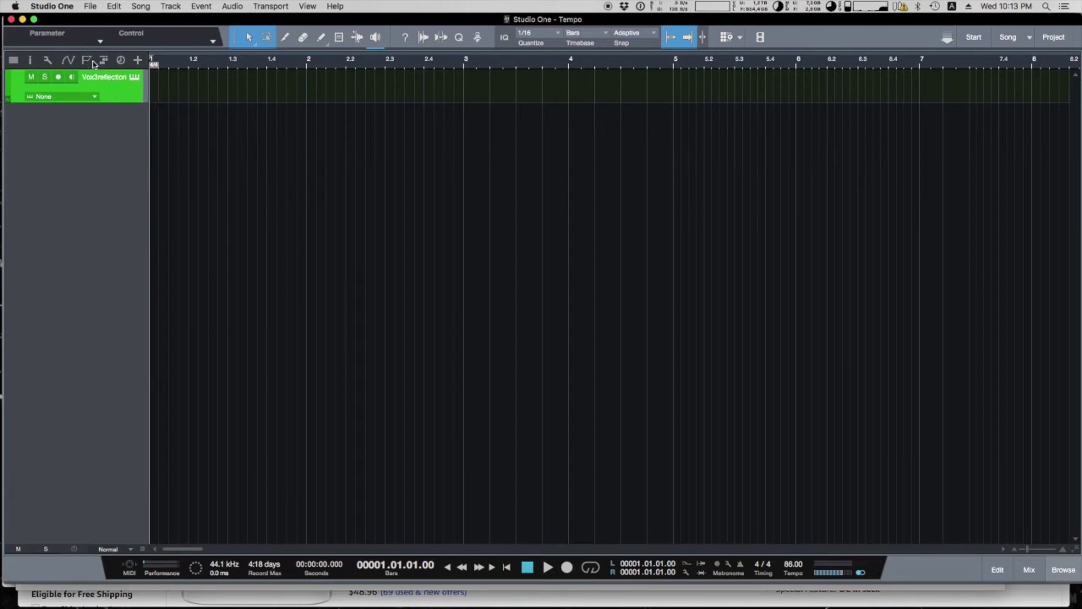
# Step: Show the imported song's tempo and marker tracks and zoom out to its full length
pyautogui.click(120, 60)
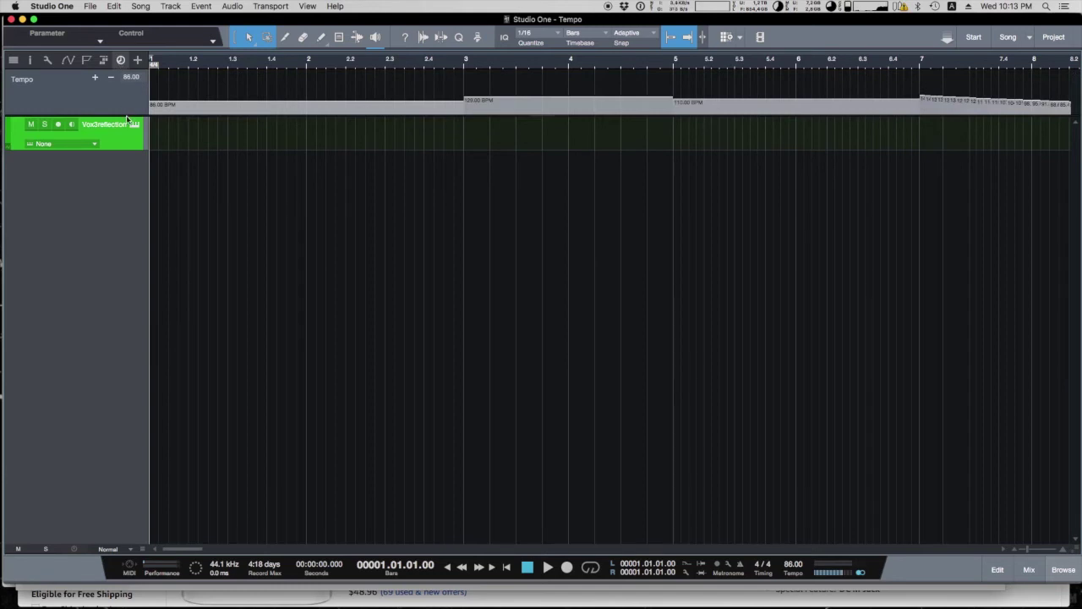
pyautogui.click(86, 60)
pyautogui.press('w')
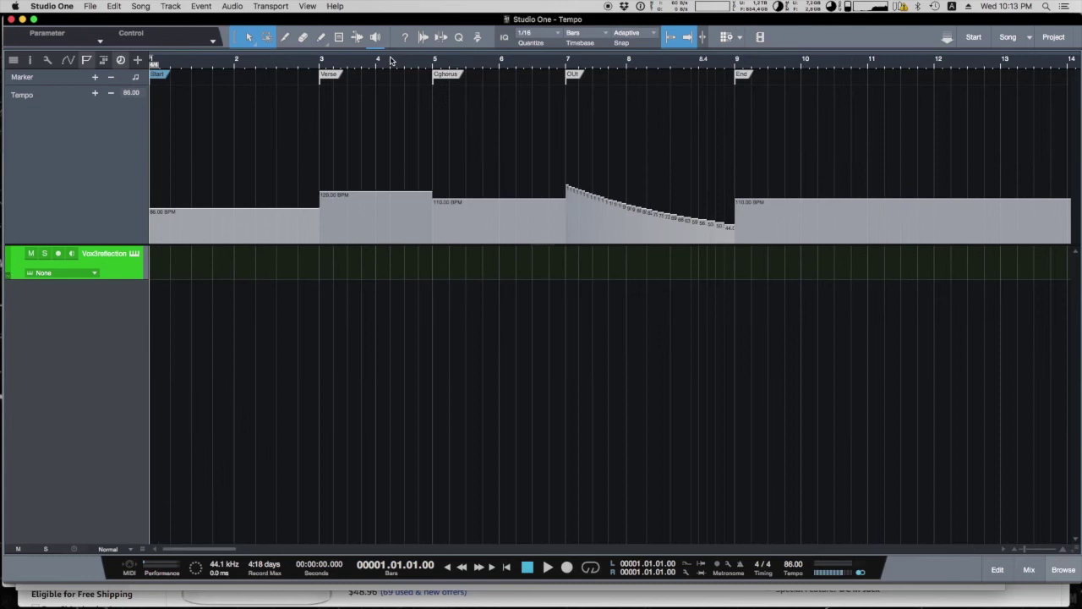
pyautogui.press('z')
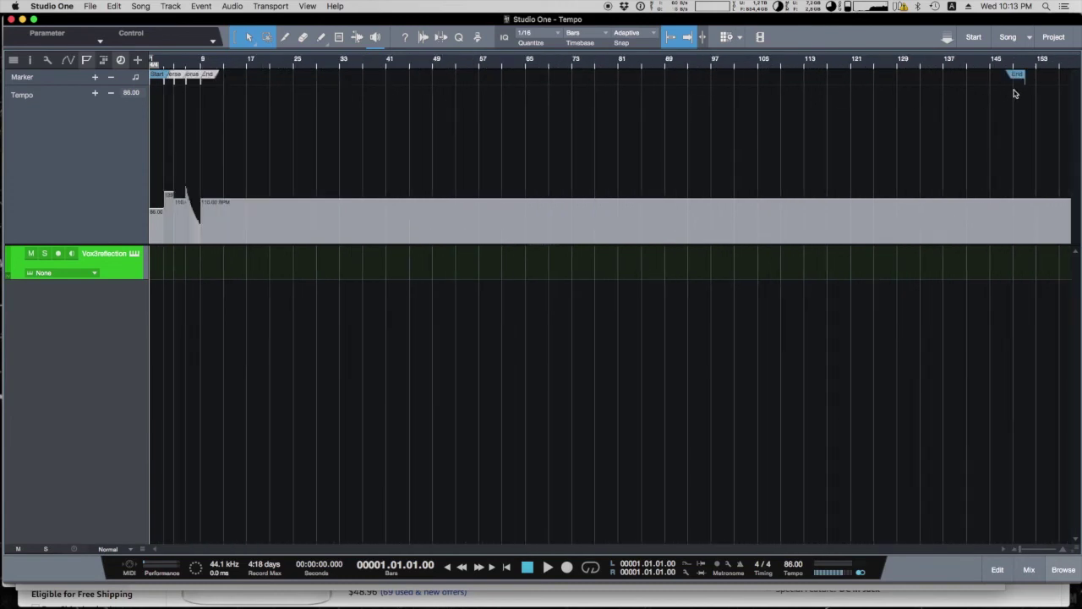
# Step: Pull the distant End marker back to about bar 12
pyautogui.moveTo(1017, 74); pyautogui.dragTo(204, 82)
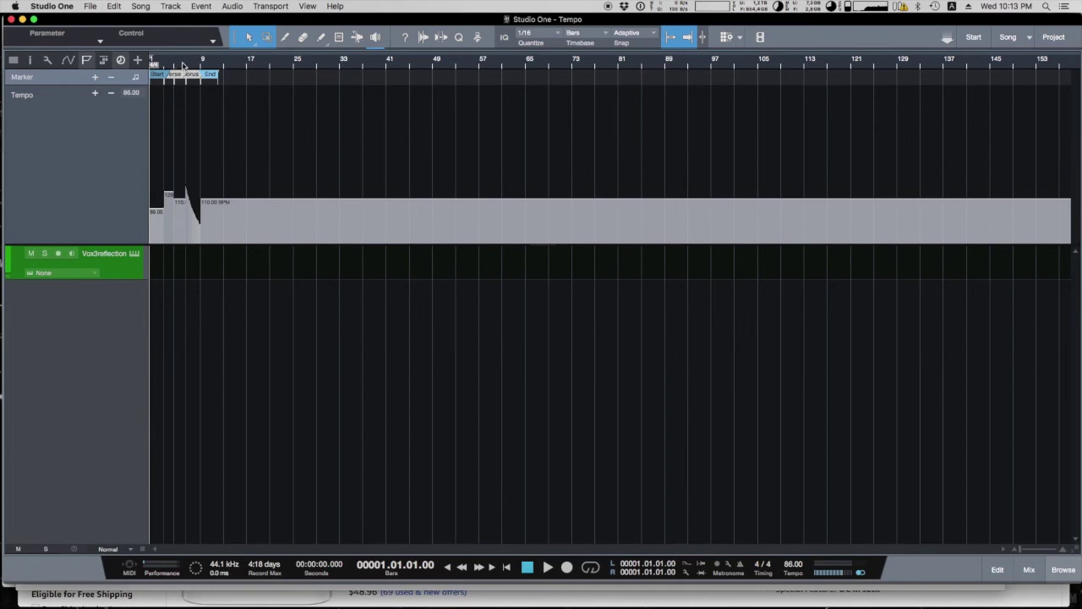
pyautogui.scroll(2, 181, 67)
pyautogui.scroll(3, 182, 67)
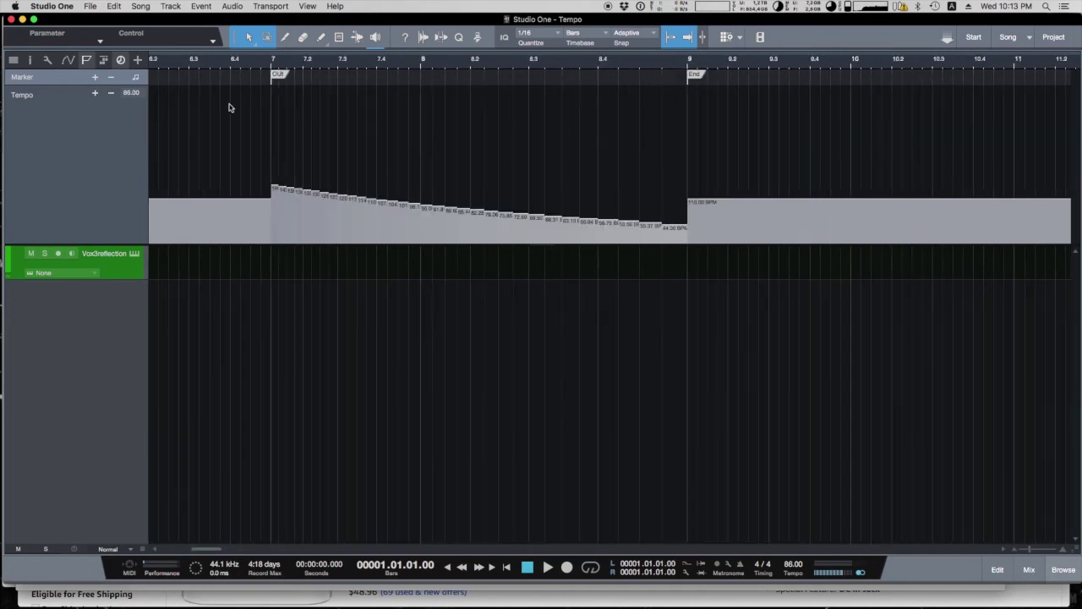
pyautogui.hscroll(-5, 229, 107)
pyautogui.hscroll(-5, 254, 121)
pyautogui.hscroll(-5, 258, 121)
pyautogui.hscroll(-3, 296, 110)
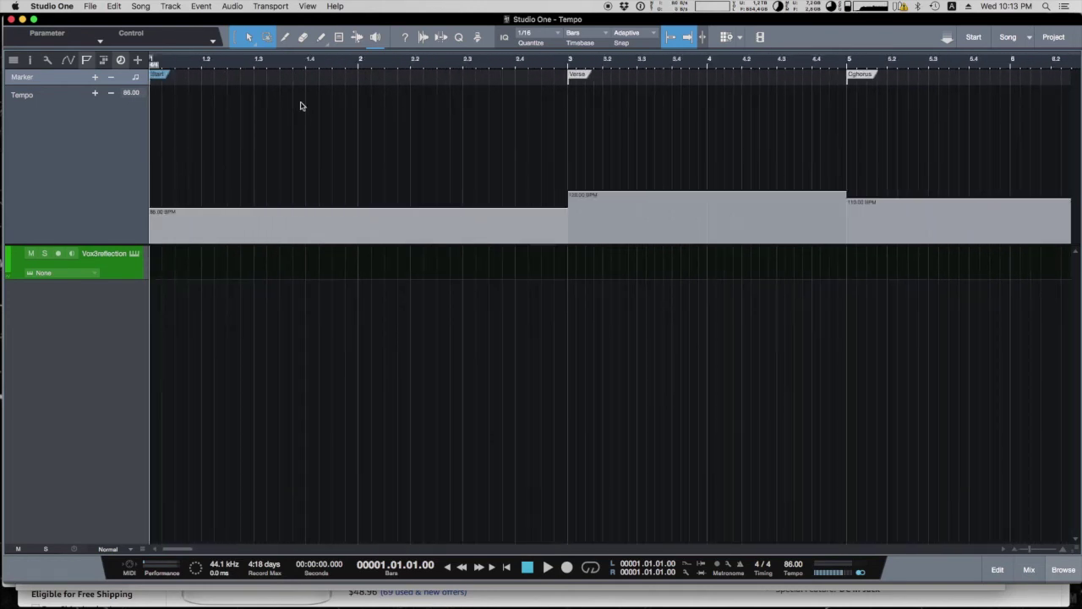
pyautogui.scroll(-2, 319, 63)
pyautogui.scroll(-1, 320, 64)
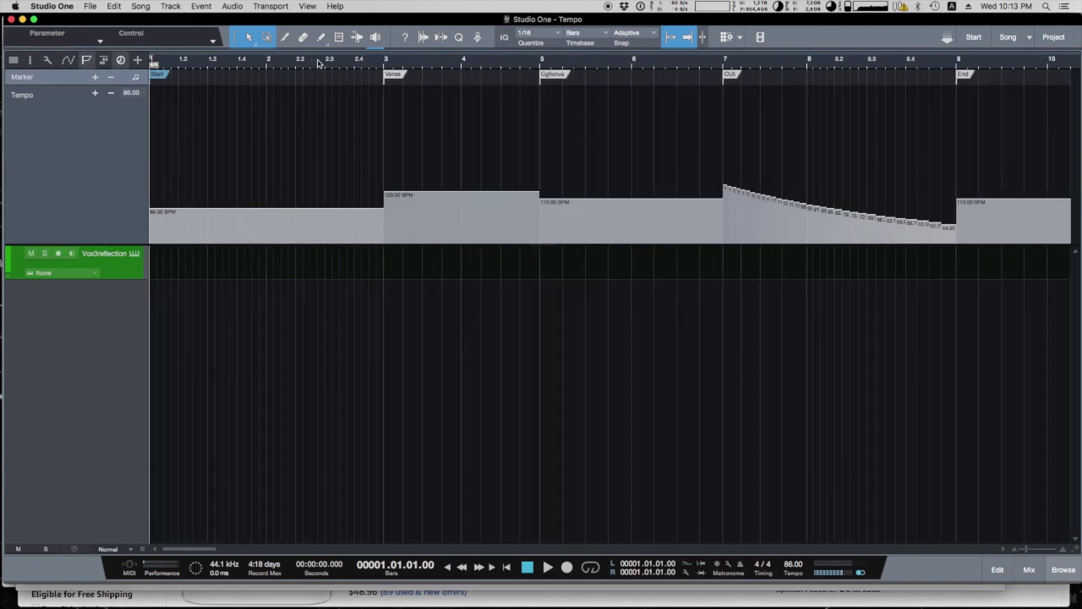
pyautogui.scroll(-1, 320, 63)
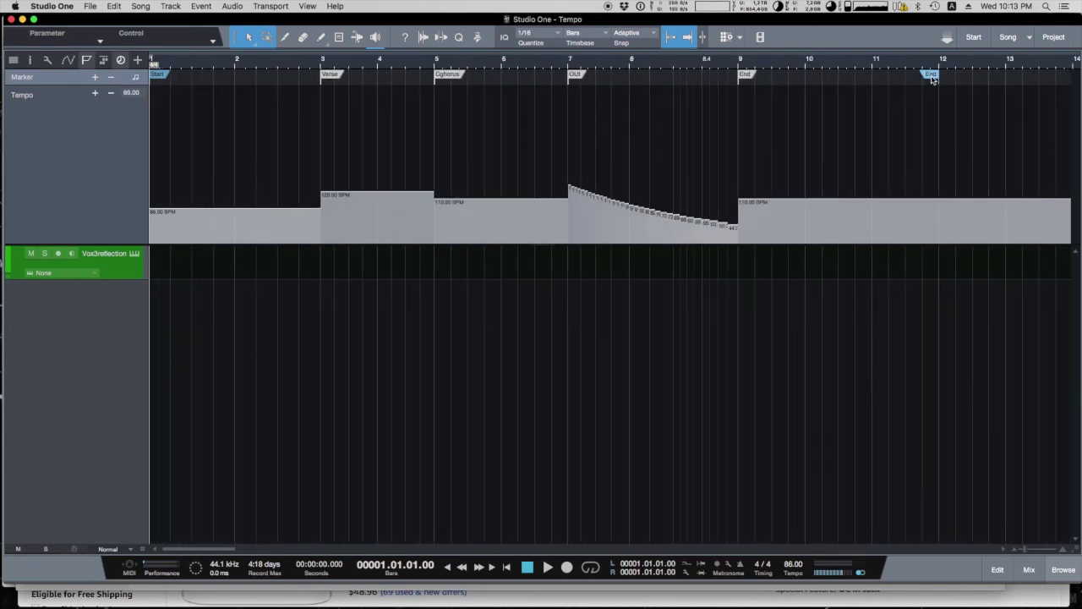
# Step: Drag the extra End marker to bar 9 and delete the empty Vox3reflection instrument track
pyautogui.moveTo(933, 79); pyautogui.dragTo(736, 85)
pyautogui.moveTo(735, 85); pyautogui.dragTo(733, 85)
pyautogui.click(115, 269)
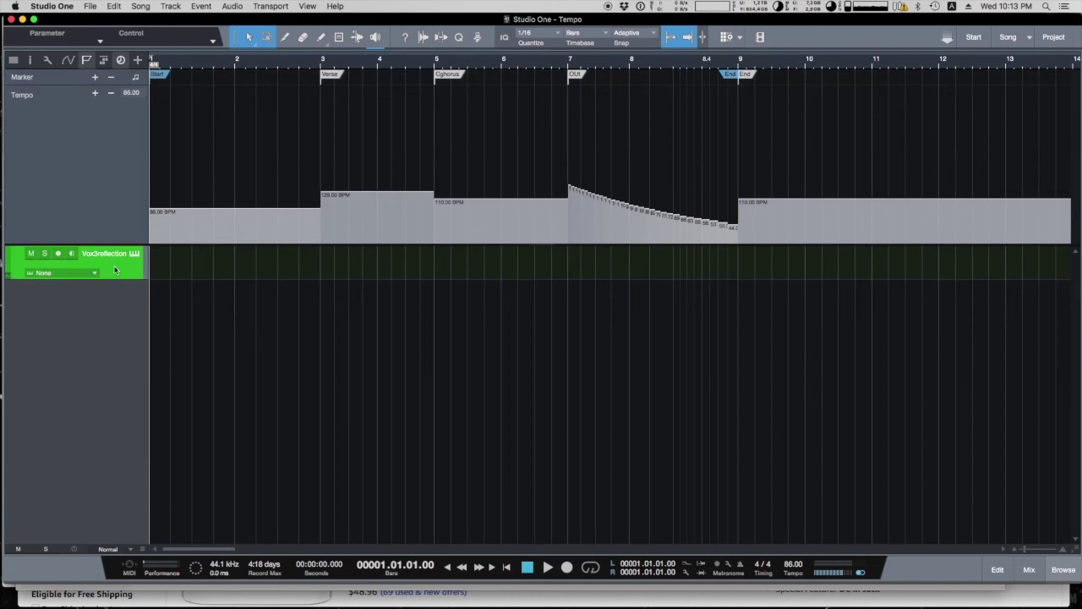
pyautogui.press('Delete')
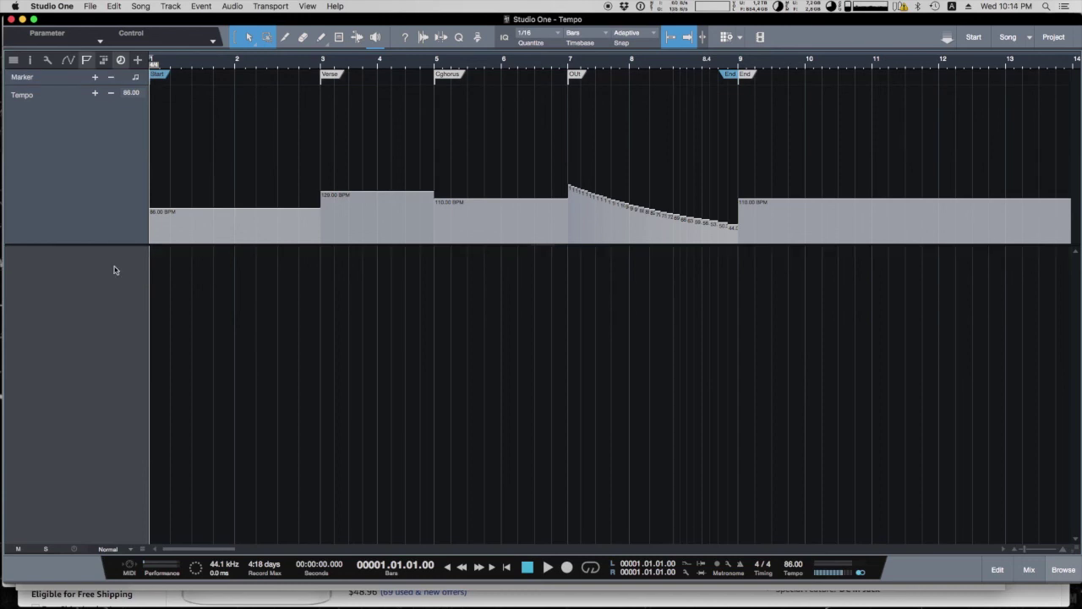